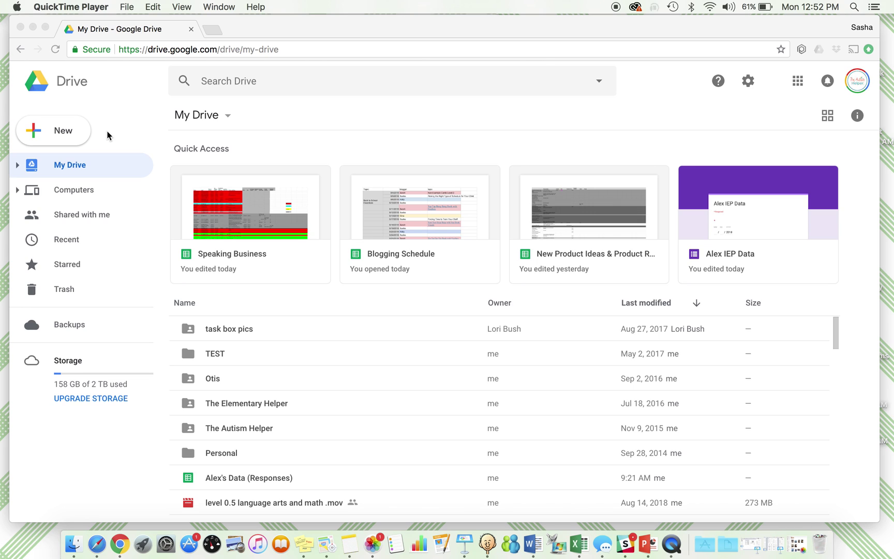
Step: Bring the Chrome window showing Google Drive to the front
{"action": "left_click", "coordinate": [71, 133]}
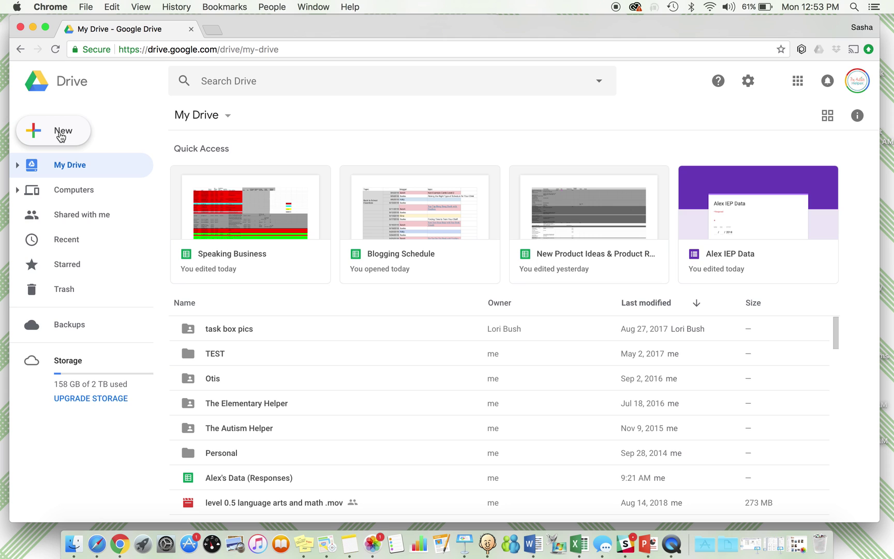
Step: Create a blank form titled with the student's name plus 'IEP Data', matching the file name
{"action": "left_click", "coordinate": [61, 136]}
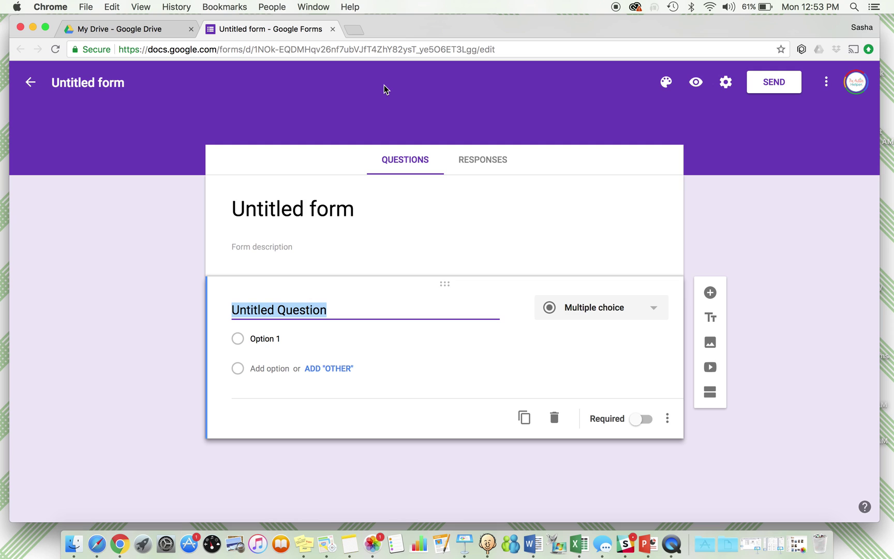
{"action": "left_click", "coordinate": [317, 214]}
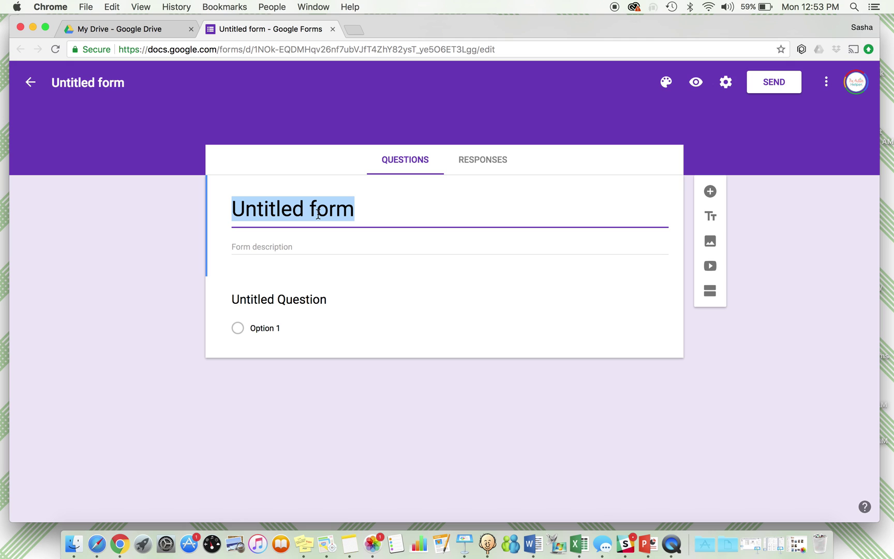
{"action": "type", "text": "Rachel"}
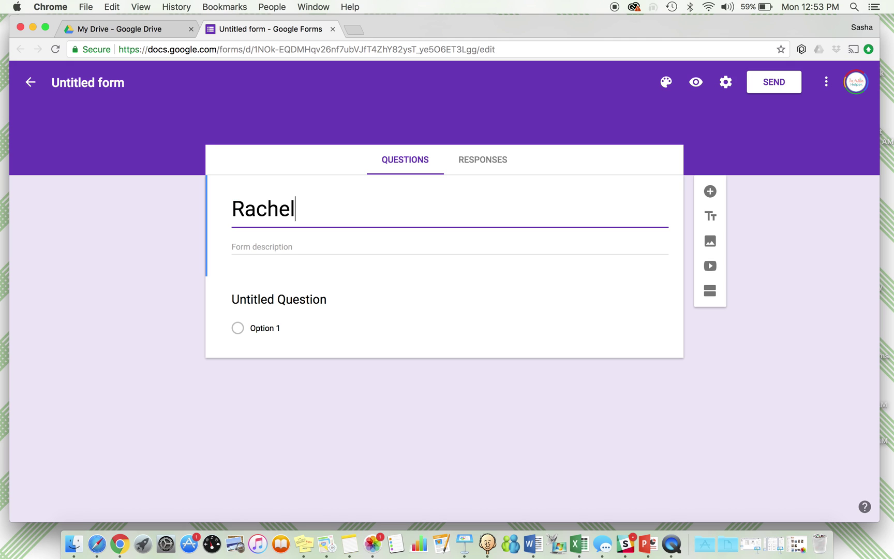
{"action": "type", "text": "'s IEP Data"}
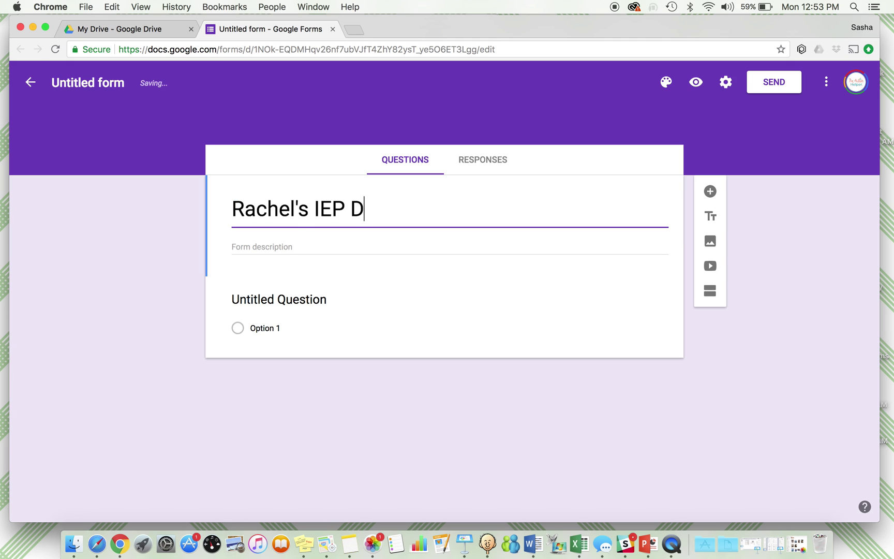
{"action": "left_click", "coordinate": [382, 253]}
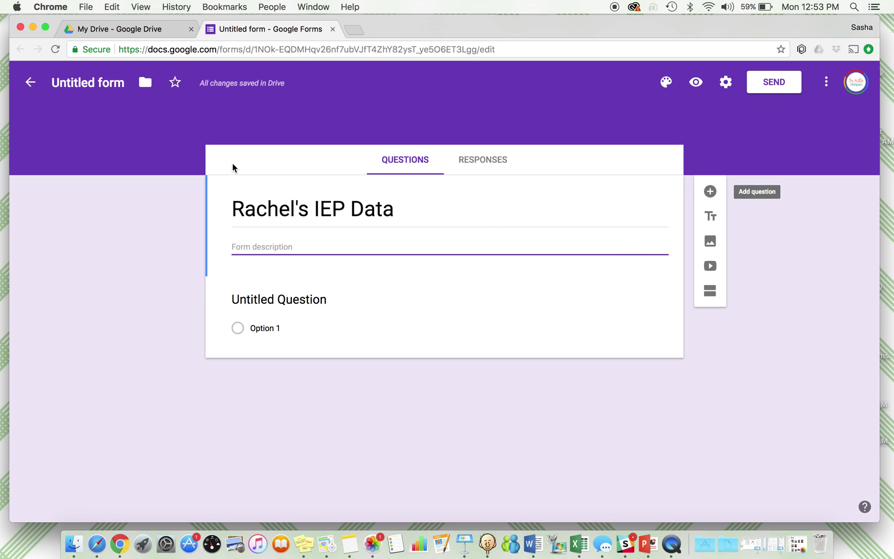
{"action": "triple_click", "coordinate": [369, 231]}
{"action": "left_click", "coordinate": [98, 83]}
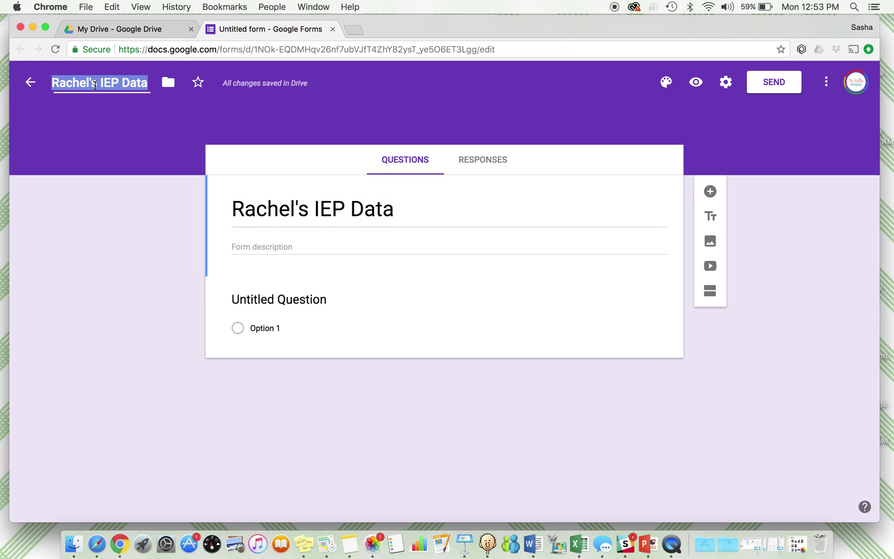
{"action": "triple_click", "coordinate": [393, 216]}
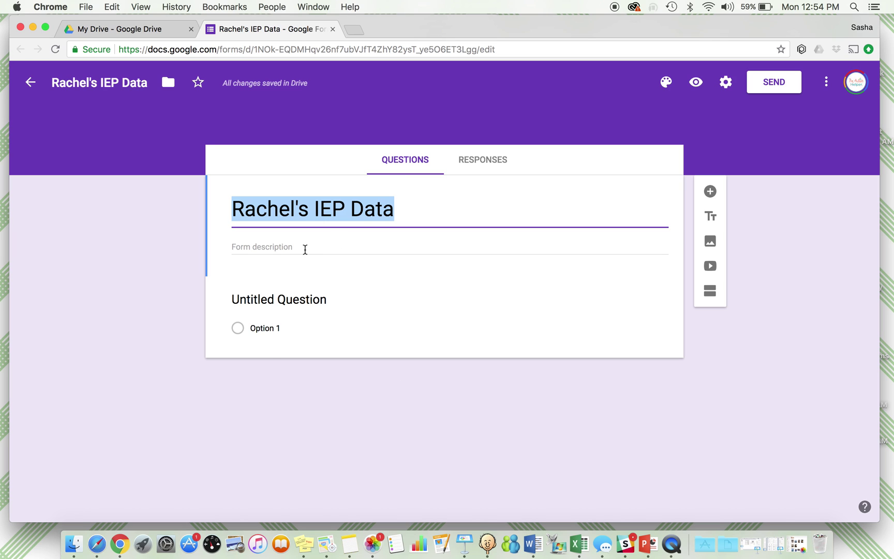
Step: Add the form description 'for the 2018/2019 school year'
{"action": "left_click", "coordinate": [378, 374]}
{"action": "left_click", "coordinate": [325, 241]}
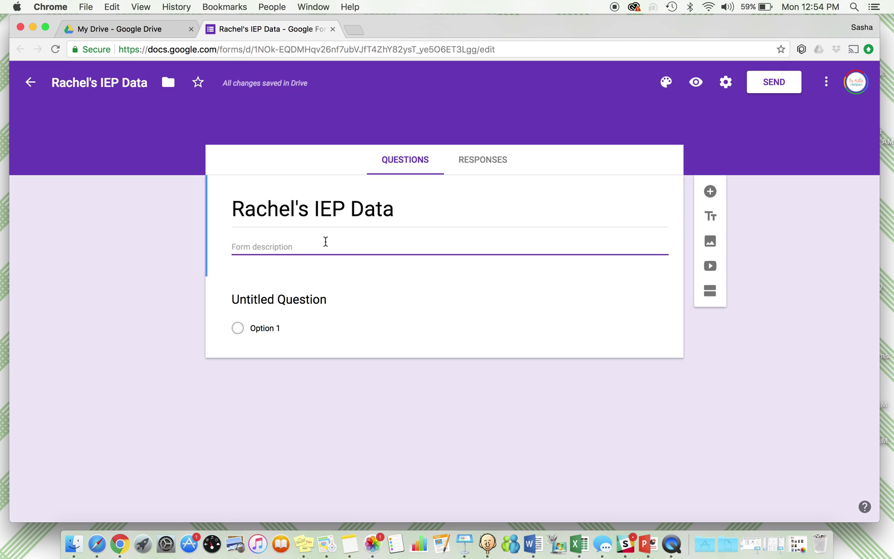
{"action": "type", "text": "for the 2018"}
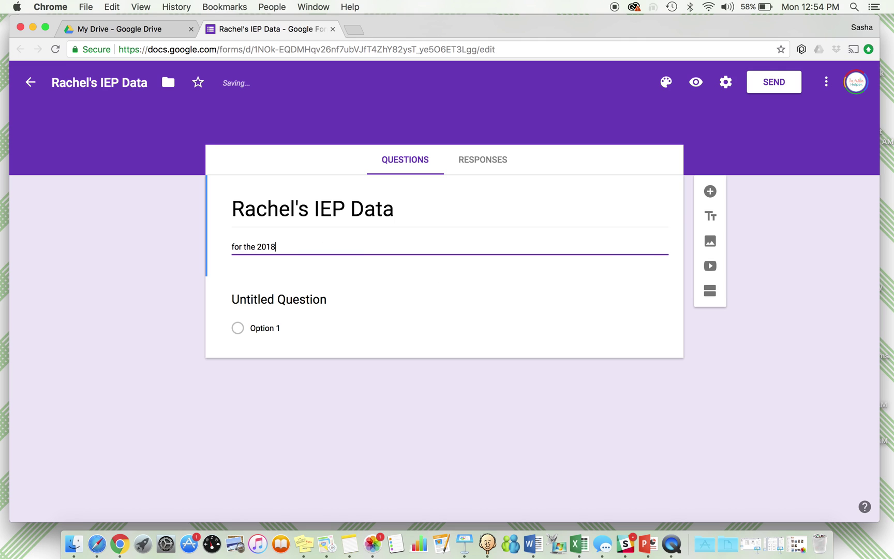
{"action": "type", "text": "/2019 school year"}
{"action": "left_click", "coordinate": [137, 244]}
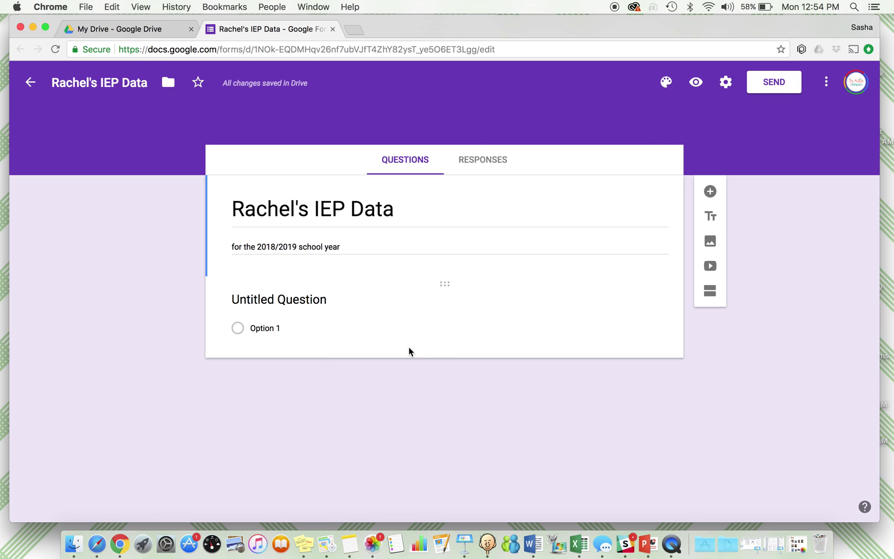
{"action": "scroll", "coordinate": [409, 352], "scroll_direction": "down", "scroll_amount": 1}
{"action": "scroll", "coordinate": [409, 351], "scroll_direction": "up", "scroll_amount": 1}
Step: Add a required Date question titled 'date:', followed by a new blank question
{"action": "left_click", "coordinate": [710, 193]}
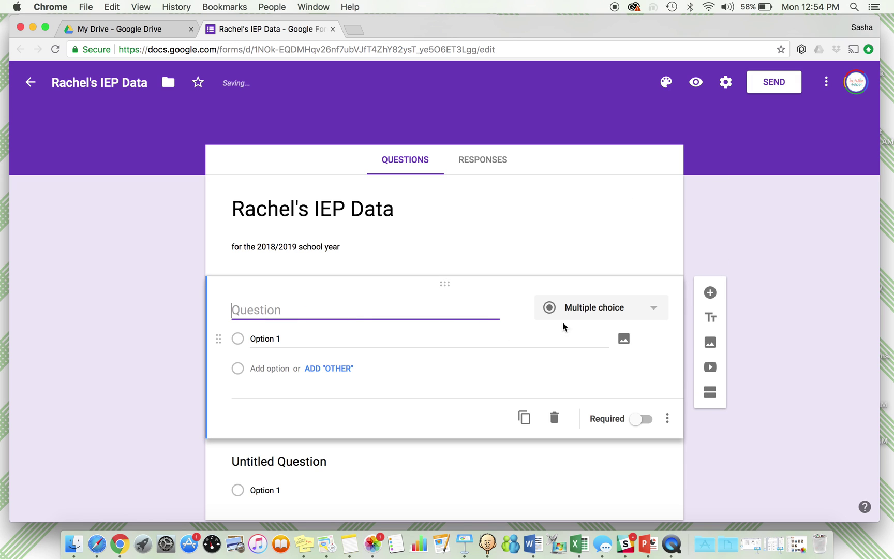
{"action": "left_click", "coordinate": [599, 315]}
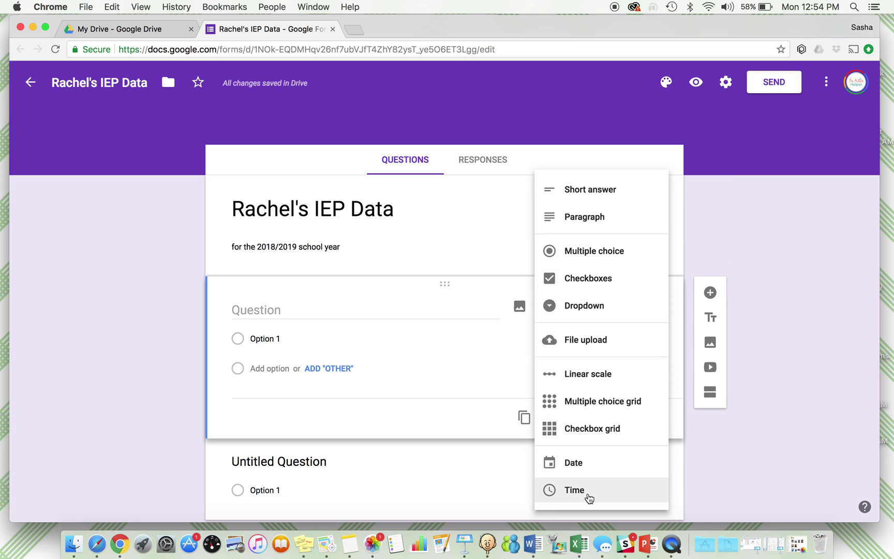
{"action": "left_click", "coordinate": [587, 472]}
{"action": "left_click", "coordinate": [284, 304]}
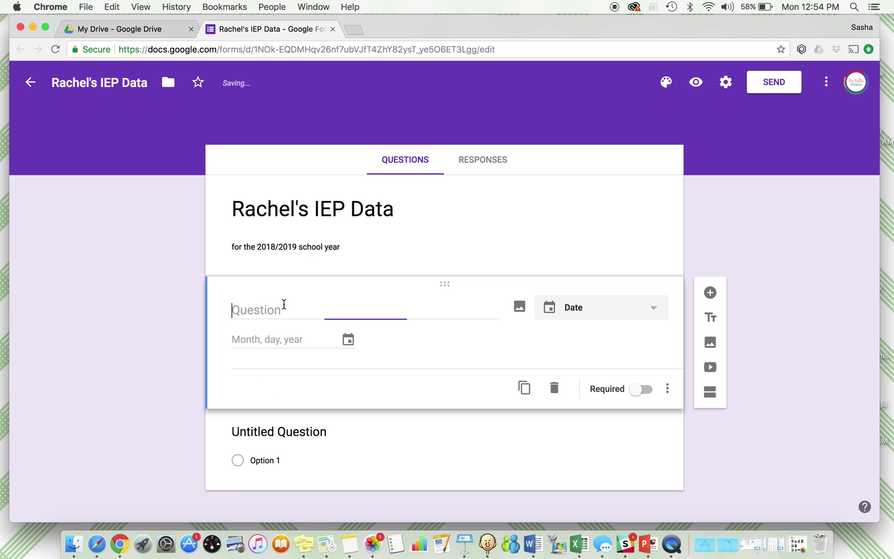
{"action": "type", "text": "d"}
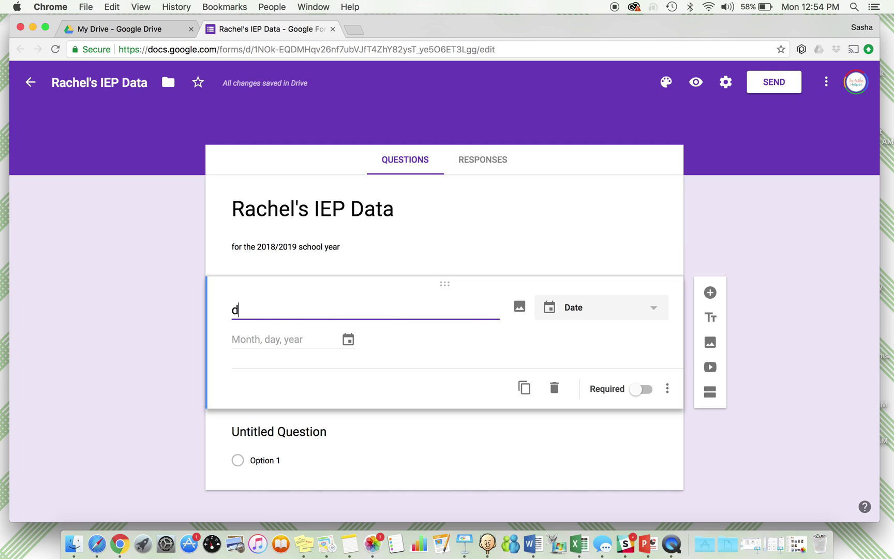
{"action": "type", "text": "ate:"}
{"action": "left_click", "coordinate": [417, 350]}
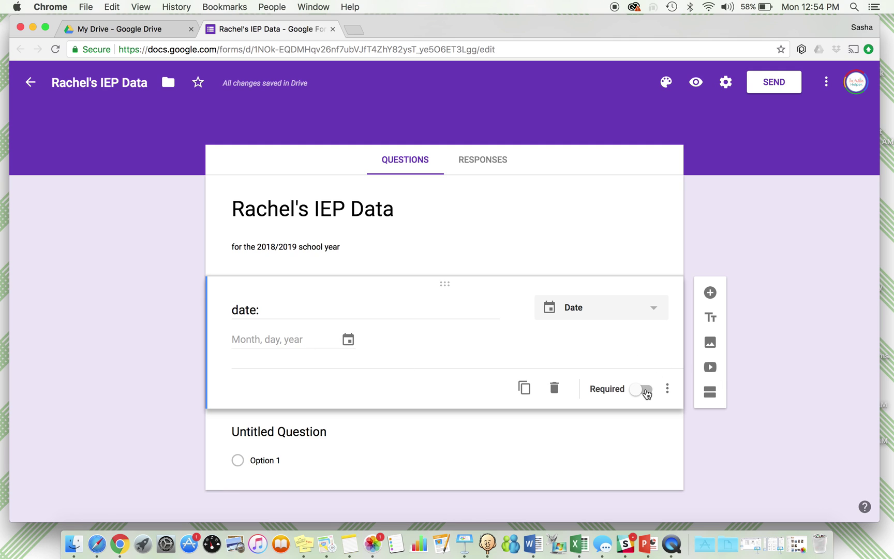
{"action": "left_click", "coordinate": [646, 393]}
{"action": "scroll", "coordinate": [499, 346], "scroll_direction": "down", "scroll_amount": 1}
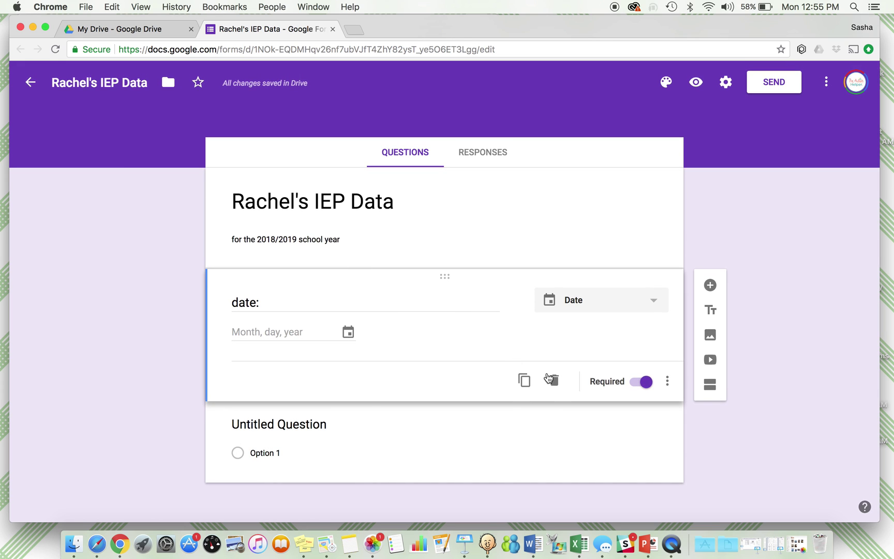
{"action": "left_click", "coordinate": [710, 285]}
{"action": "scroll", "coordinate": [466, 375], "scroll_direction": "down", "scroll_amount": 5}
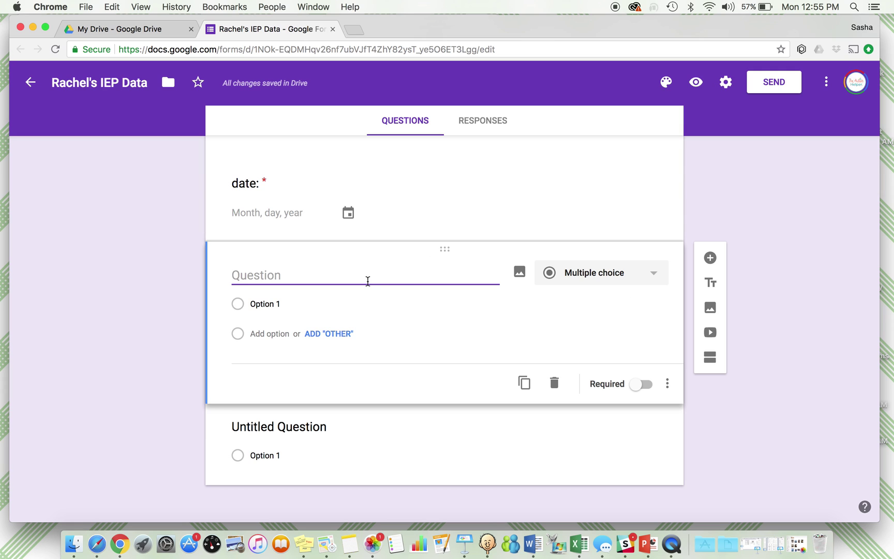
Step: Title the question 'LA: answers wh- questions (10 trials)' and make it a 1-to-10 linear scale
{"action": "type", "text": "LA: "}
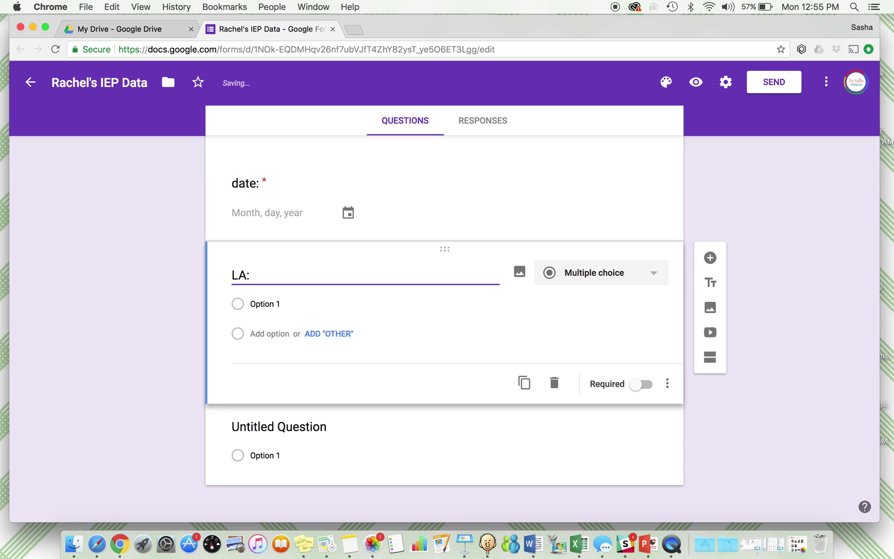
{"action": "type", "text": "answers wh- questions"}
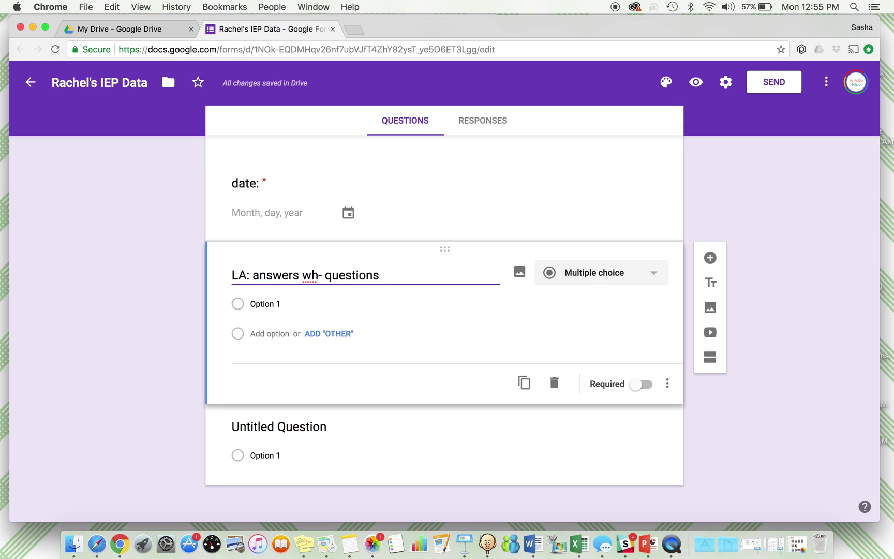
{"action": "type", "text": "(10 trials)"}
{"action": "left_click", "coordinate": [628, 275]}
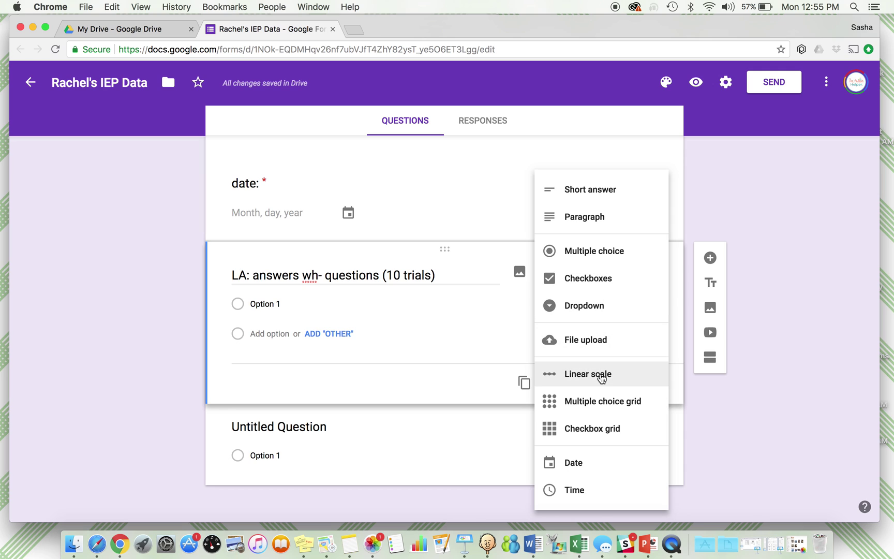
{"action": "left_click", "coordinate": [601, 379]}
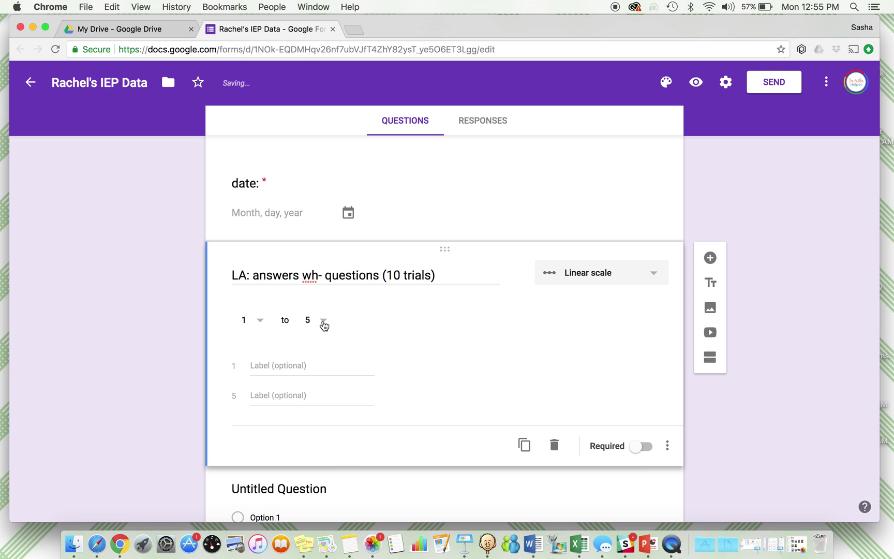
{"action": "left_click", "coordinate": [324, 321]}
{"action": "left_click", "coordinate": [319, 457]}
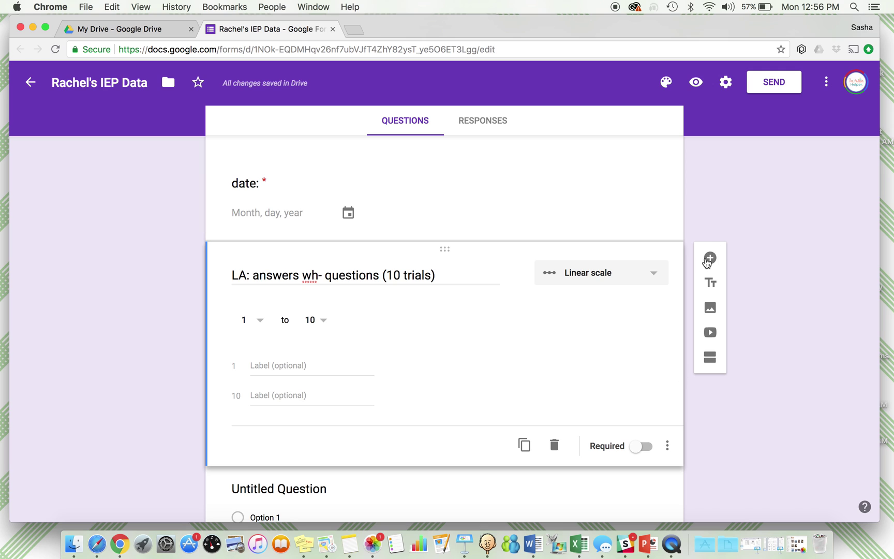
Step: Add a question titled 'Math: identifies numbers 1-10 (10 trials)'
{"action": "left_click", "coordinate": [709, 258]}
{"action": "type", "text": "Mat"}
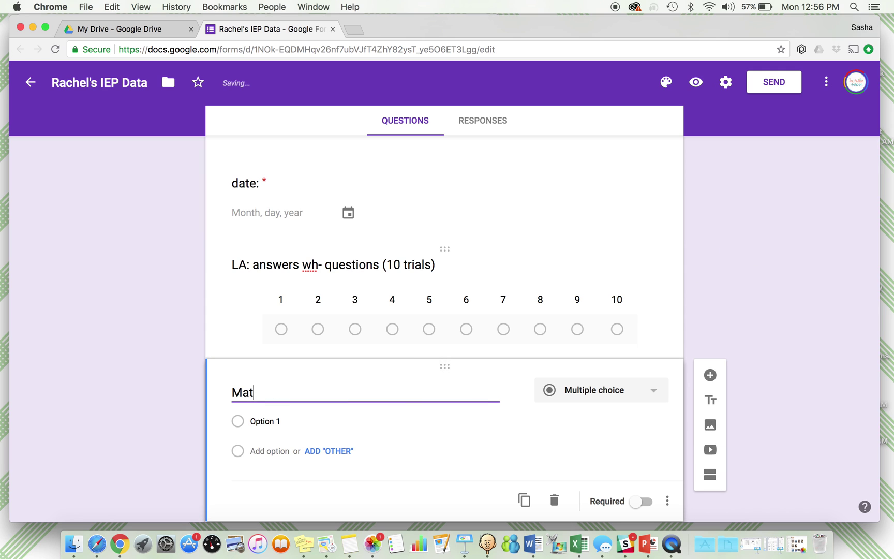
{"action": "type", "text": "h:"}
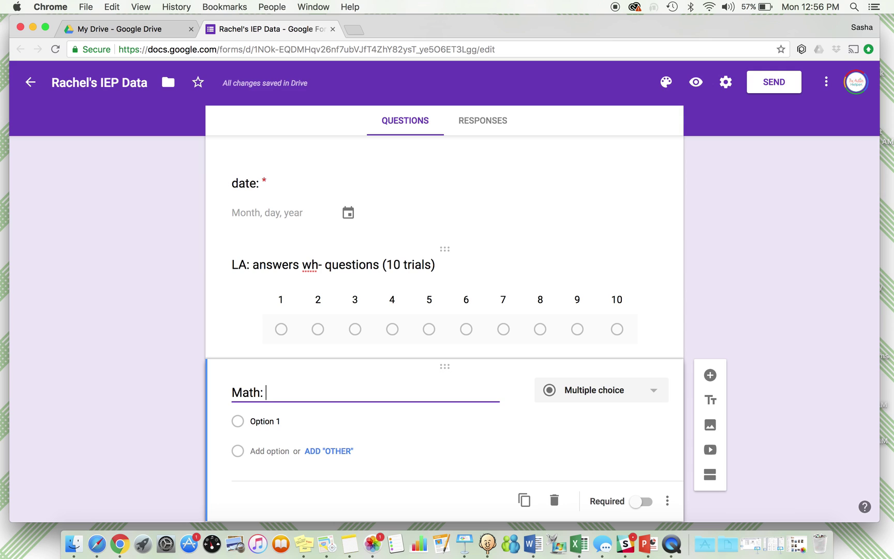
{"action": "type", "text": " identifie"}
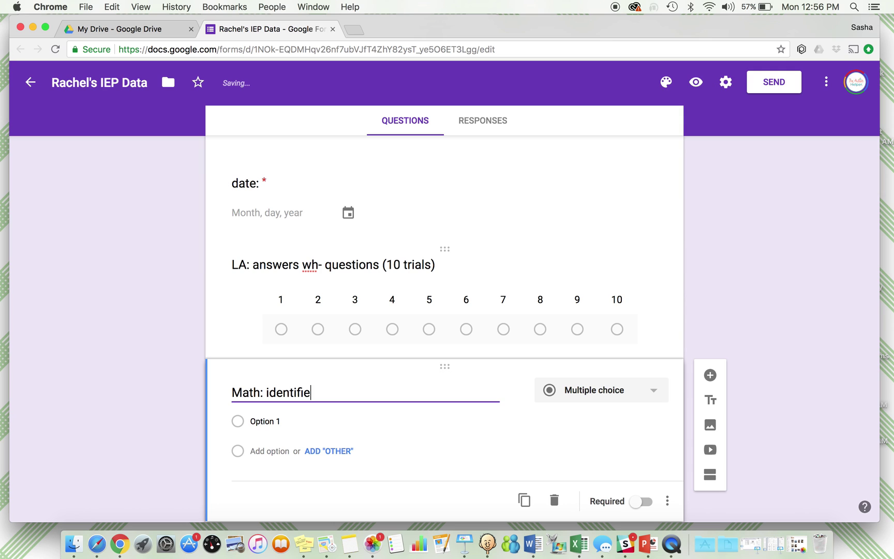
{"action": "type", "text": "s numbers 1-10"}
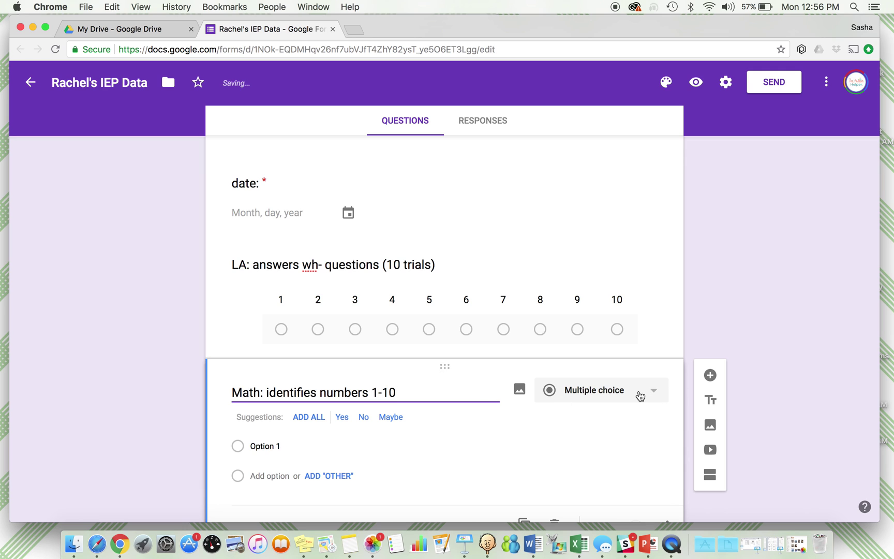
{"action": "left_click", "coordinate": [641, 396]}
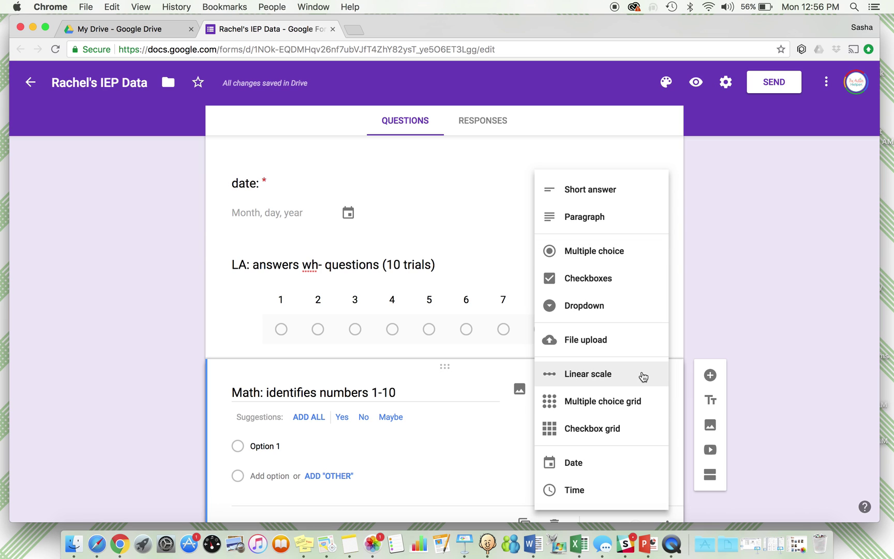
{"action": "left_click", "coordinate": [437, 407]}
{"action": "left_click", "coordinate": [429, 390]}
{"action": "type", "text": "(t"}
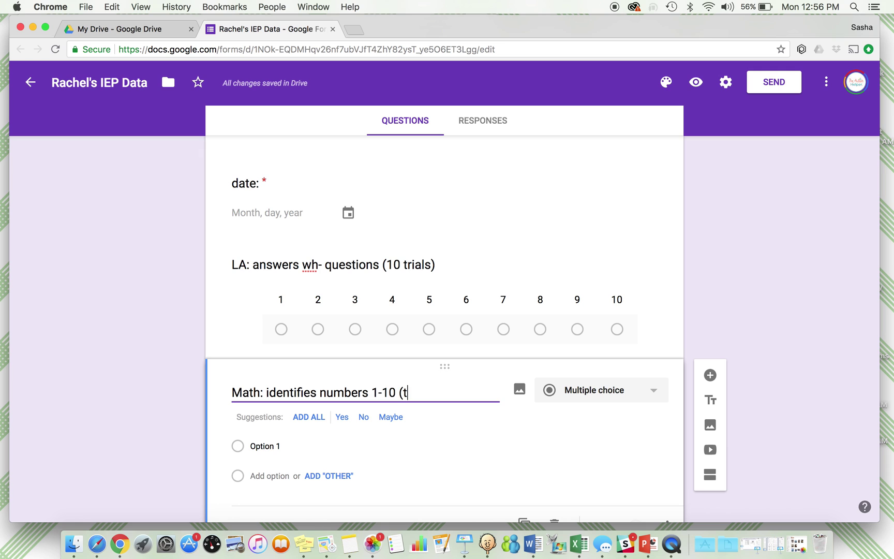
{"action": "key", "text": "BackSpace"}
{"action": "type", "text": "10 trials)"}
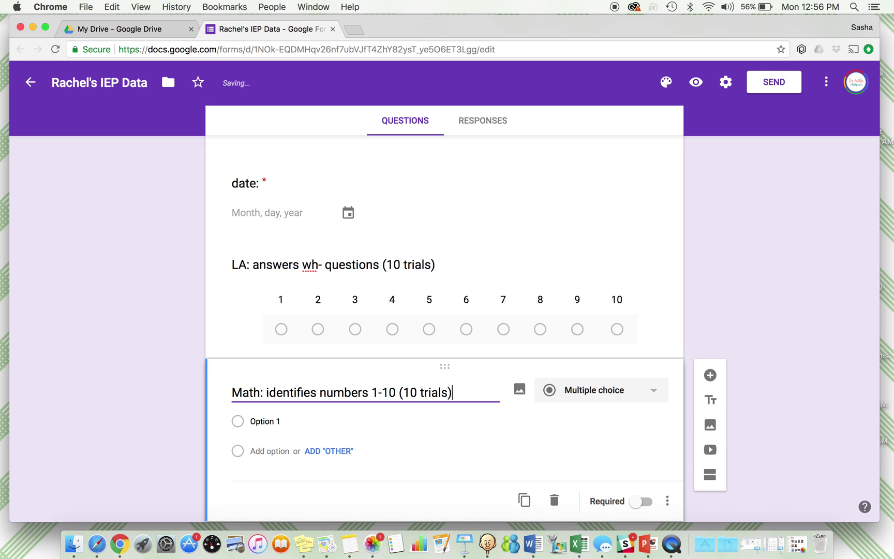
Step: Make the Math question a linear scale from 1 to 10
{"action": "left_click", "coordinate": [601, 383]}
{"action": "left_click", "coordinate": [595, 380]}
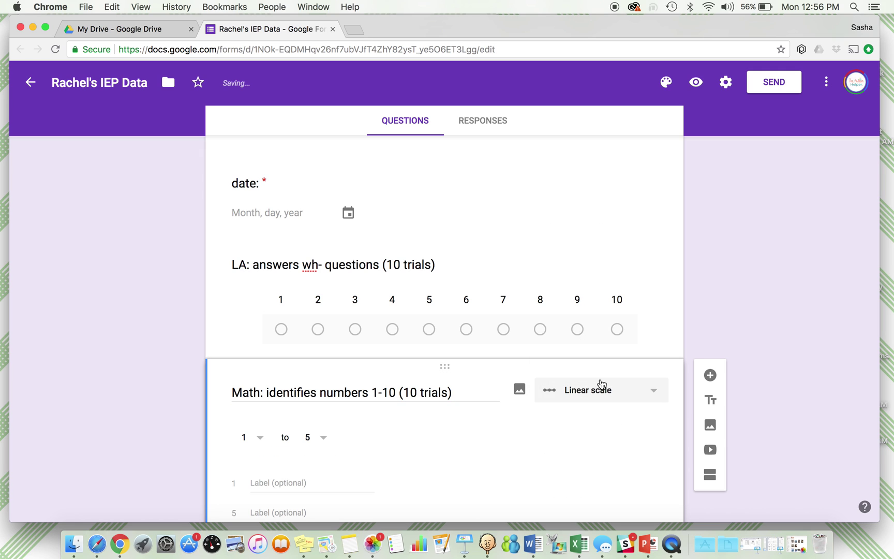
{"action": "left_click", "coordinate": [321, 318]}
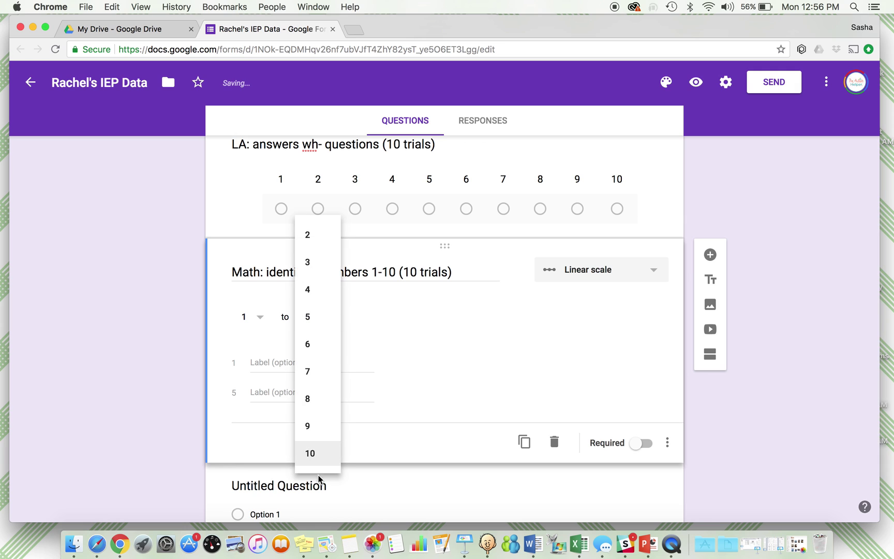
{"action": "left_click", "coordinate": [319, 454]}
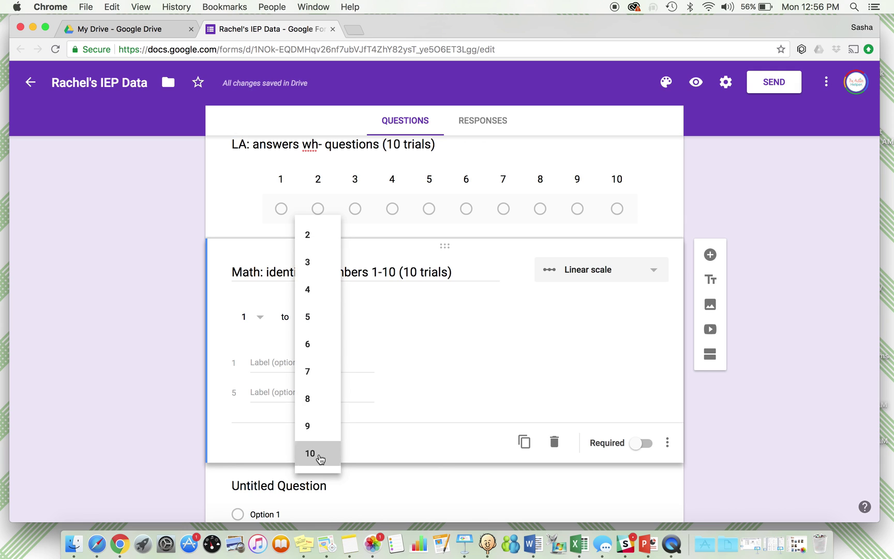
Step: Add a checkboxes question titled 'Science: identifies body parts'
{"action": "left_click", "coordinate": [710, 254]}
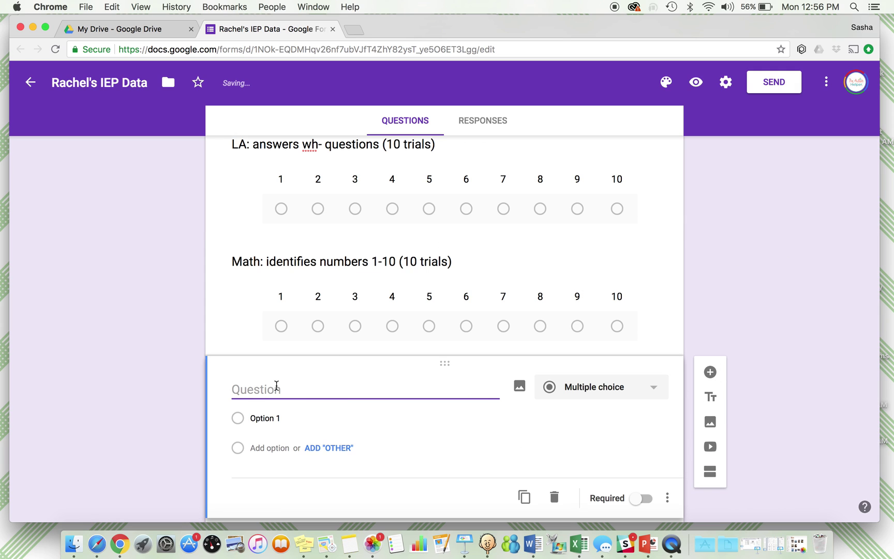
{"action": "type", "text": "Science Goal"}
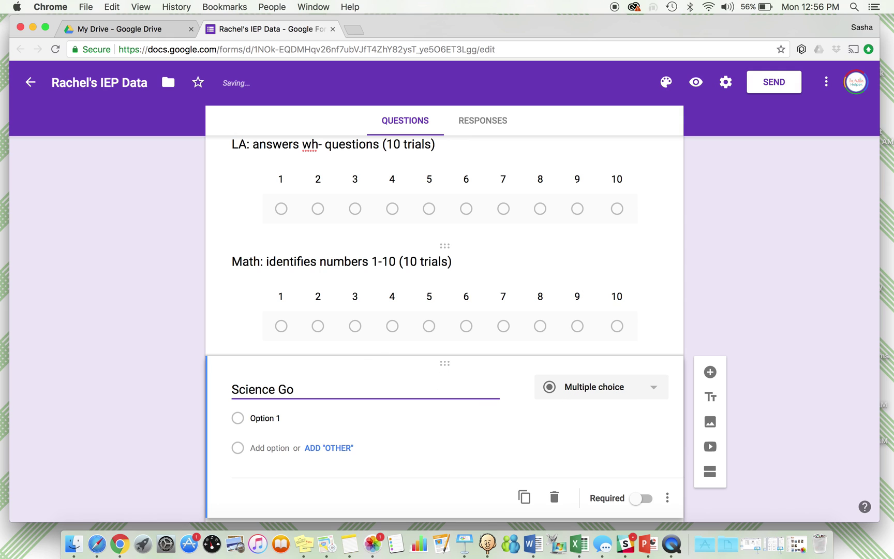
{"action": "type", "text": "identifi"}
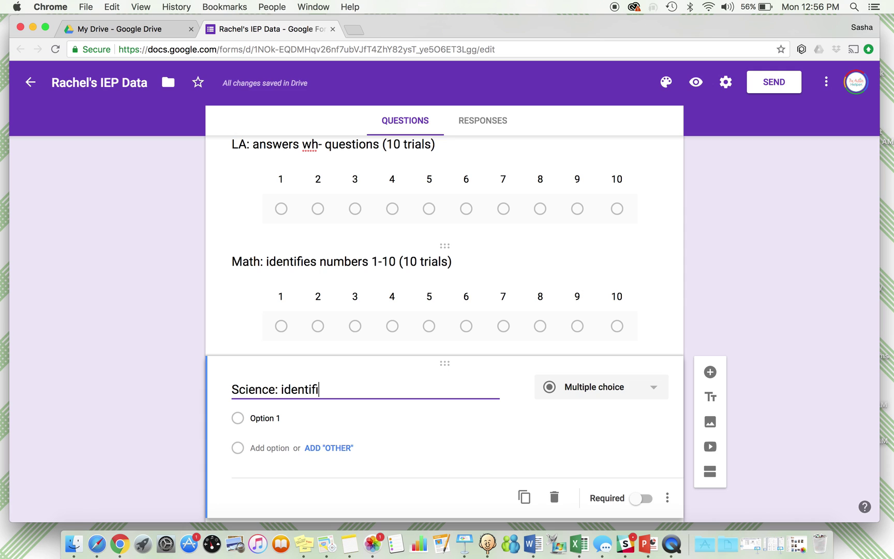
{"action": "type", "text": "es "}
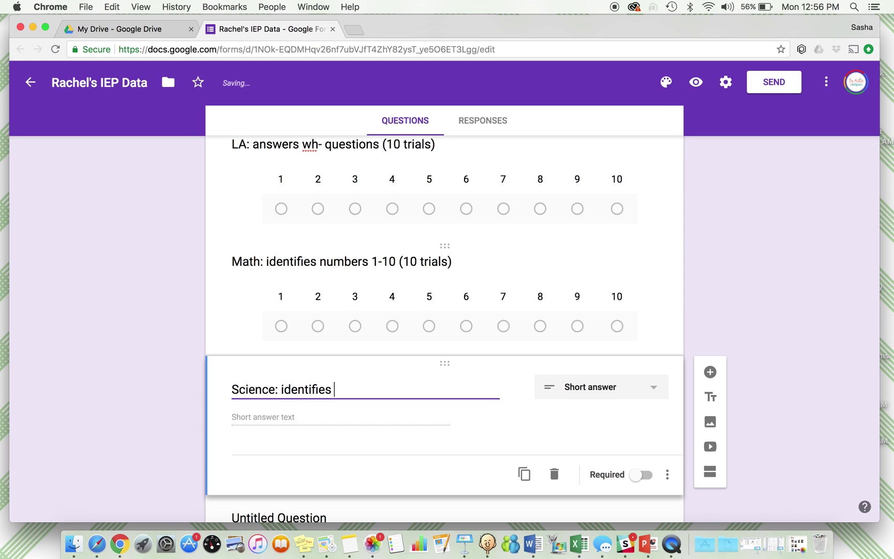
{"action": "type", "text": "body parts"}
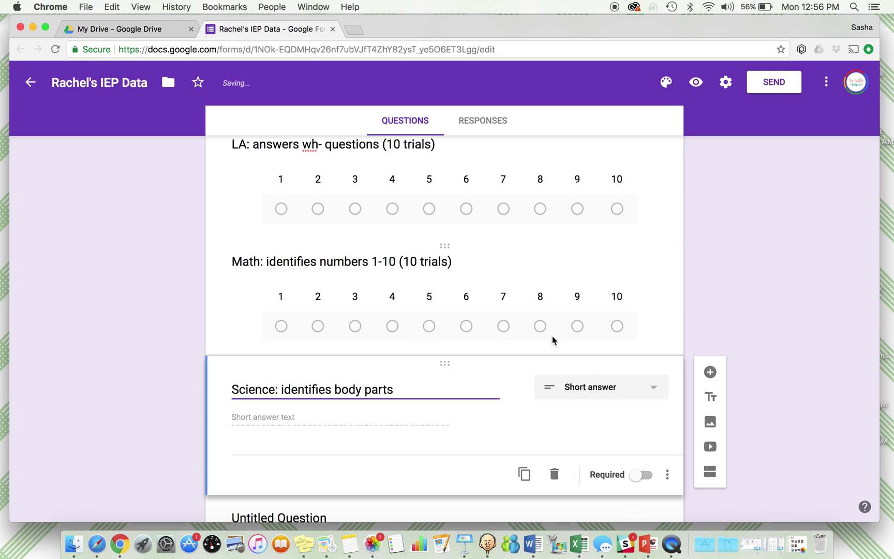
{"action": "left_click", "coordinate": [575, 392]}
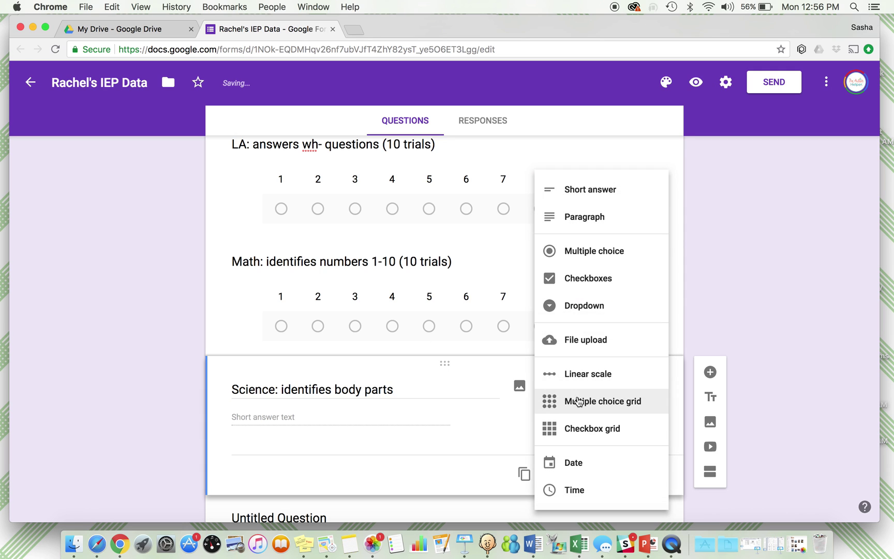
{"action": "left_click", "coordinate": [589, 279]}
Step: Enter the checkbox options neck, head, arms, legs and feet
{"action": "left_click", "coordinate": [276, 361]}
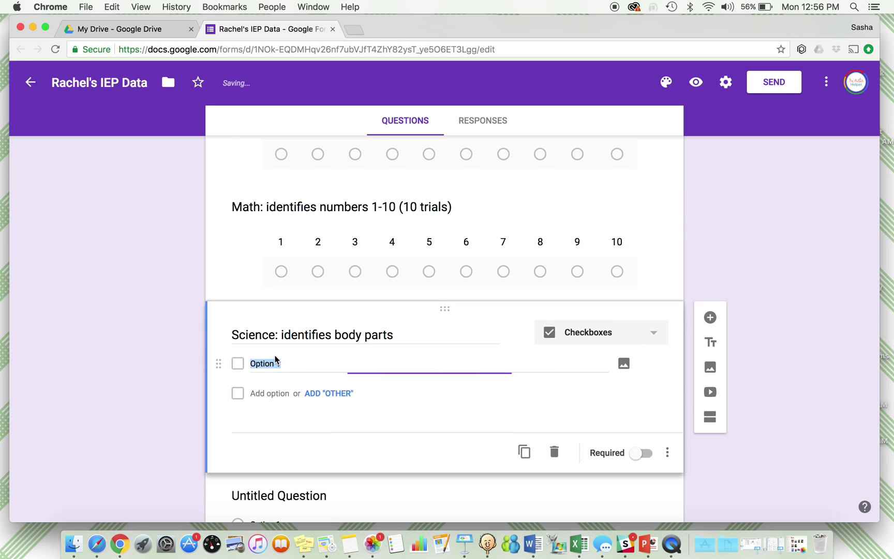
{"action": "type", "text": "neck"}
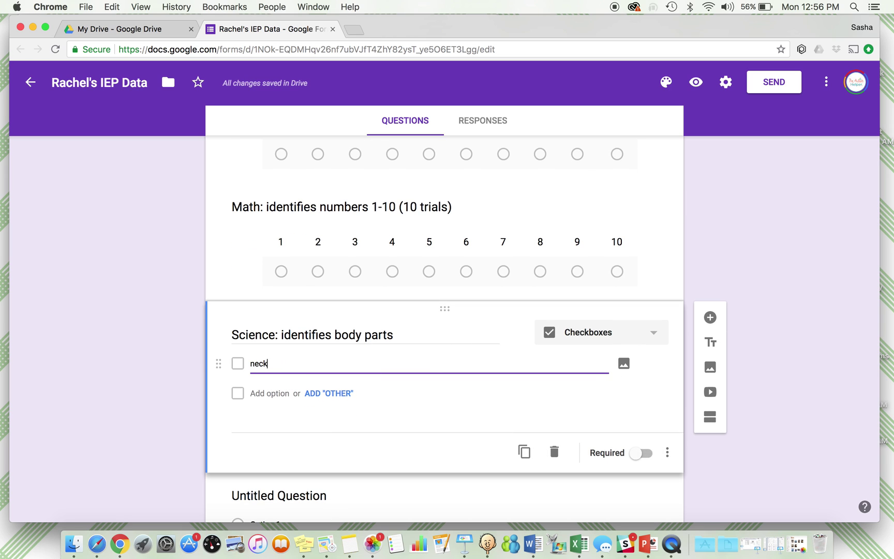
{"action": "left_click", "coordinate": [272, 394]}
{"action": "type", "text": "h"}
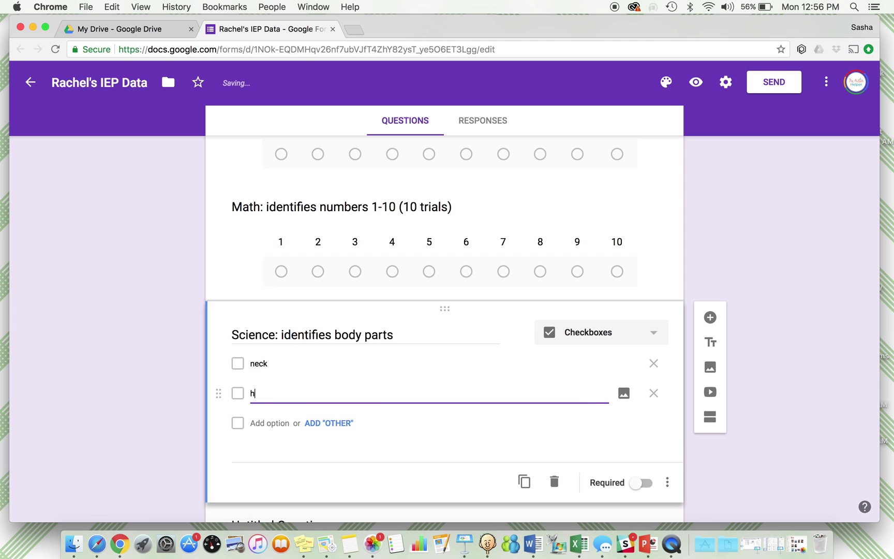
{"action": "type", "text": "ead"}
{"action": "left_click", "coordinate": [272, 425]}
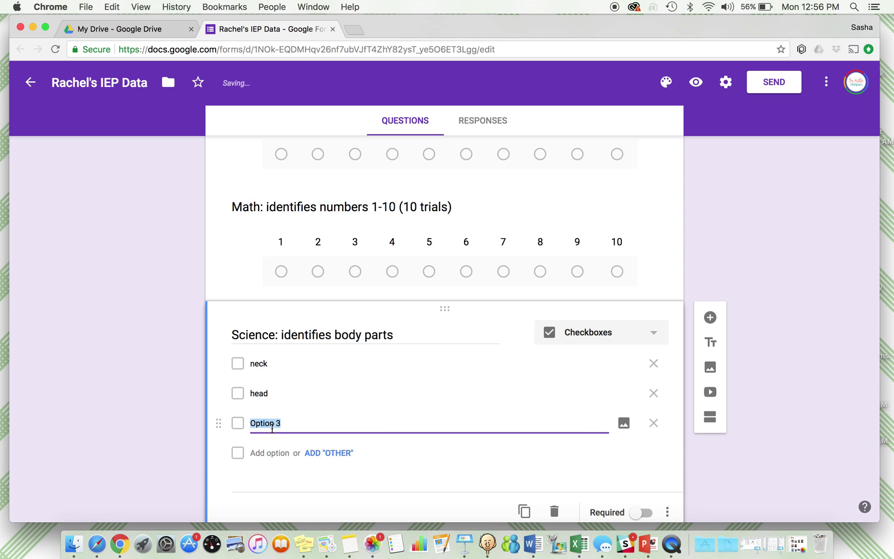
{"action": "type", "text": "arms"}
{"action": "left_click", "coordinate": [267, 453]}
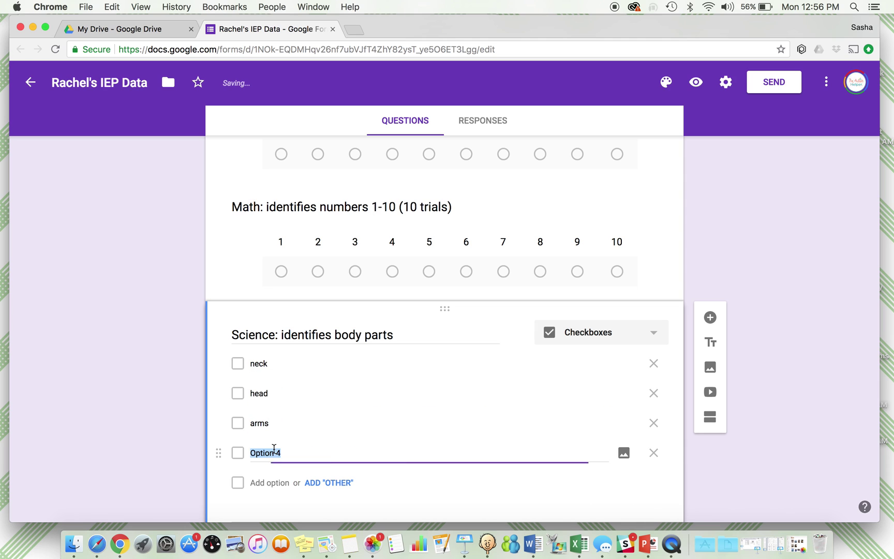
{"action": "type", "text": "legs"}
{"action": "left_click", "coordinate": [278, 482]}
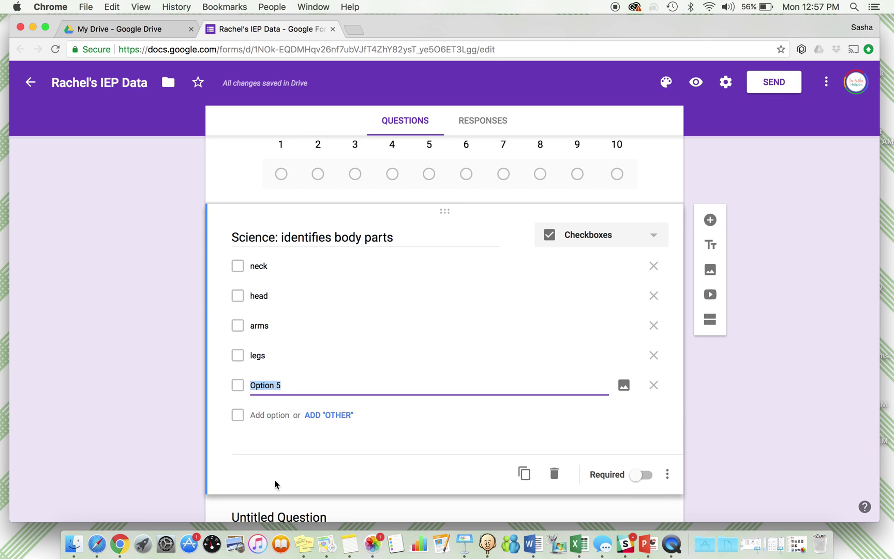
{"action": "type", "text": "feet"}
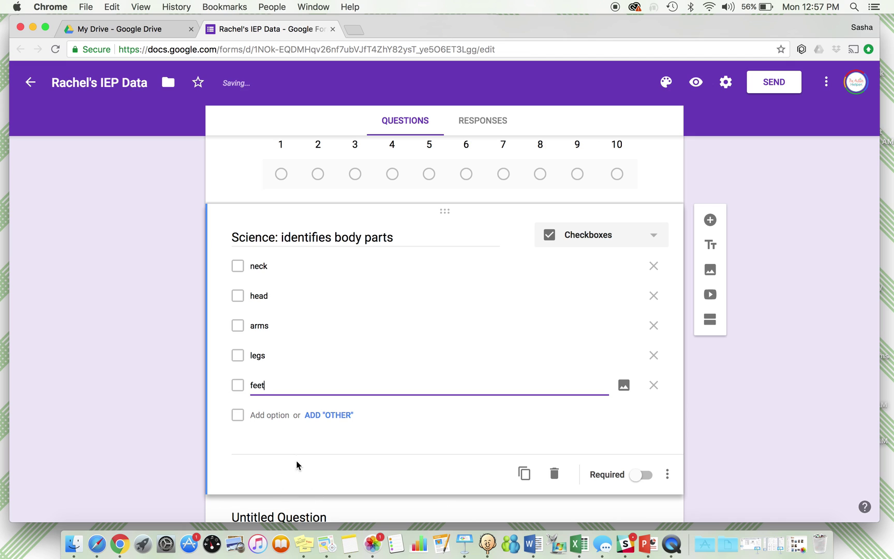
{"action": "left_click", "coordinate": [299, 468]}
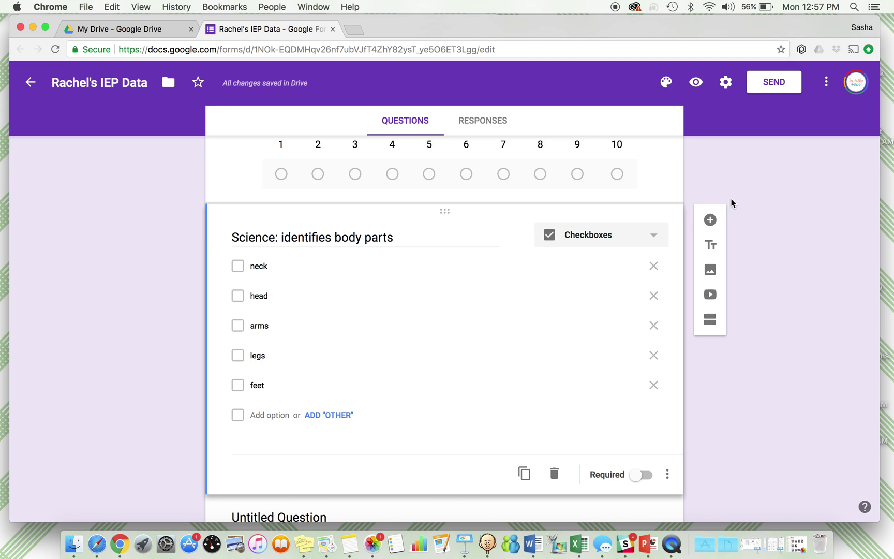
Step: Add a multiple-choice question titled 'SS: follow directions in the community'
{"action": "left_click", "coordinate": [710, 219]}
{"action": "type", "text": "SS:"}
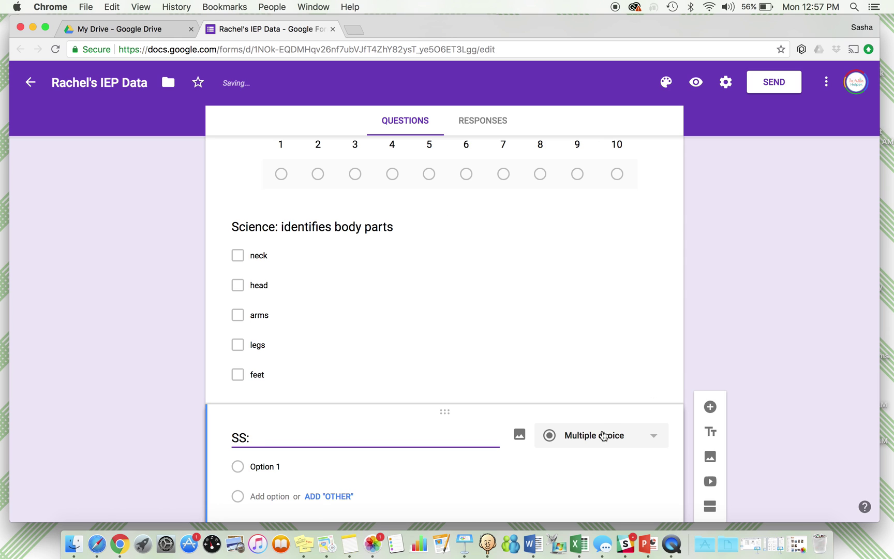
{"action": "left_click", "coordinate": [606, 435]}
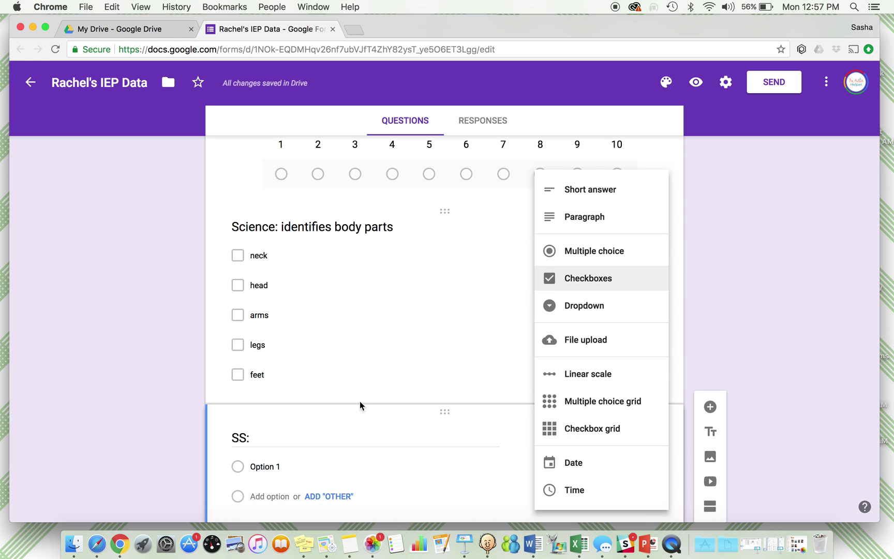
{"action": "left_click", "coordinate": [349, 445]}
{"action": "key", "text": "Right"}
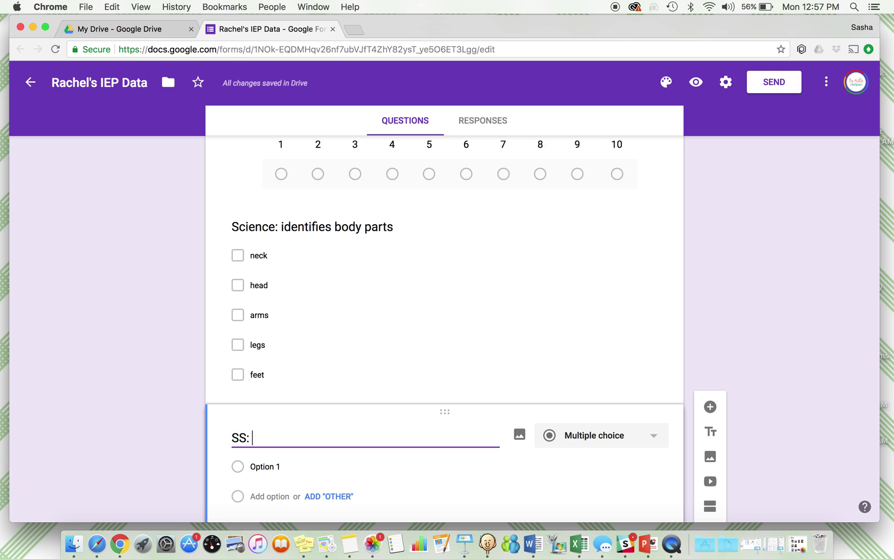
{"action": "type", "text": "iden"}
{"action": "key", "text": "BackSpace"}
{"action": "key", "text": "BackSpace"}
{"action": "type", "text": "ollow dire"}
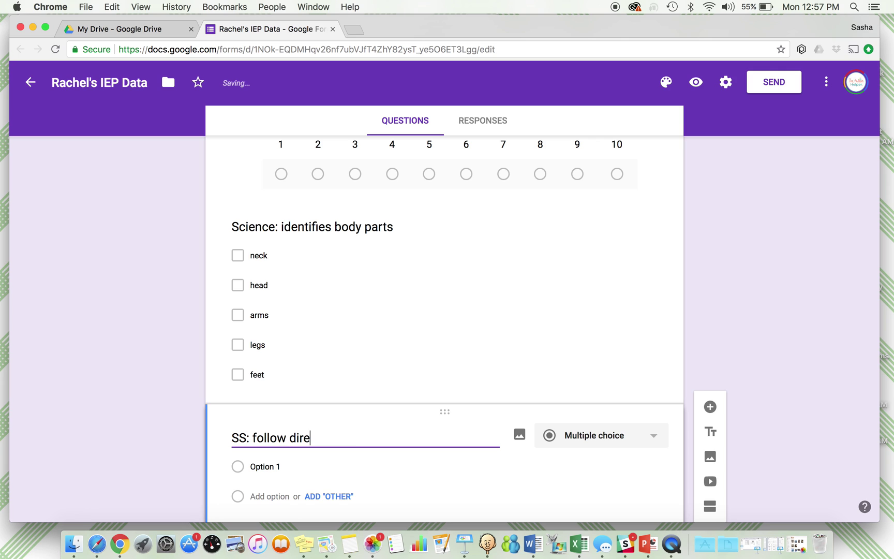
{"action": "type", "text": "ctions ni th"}
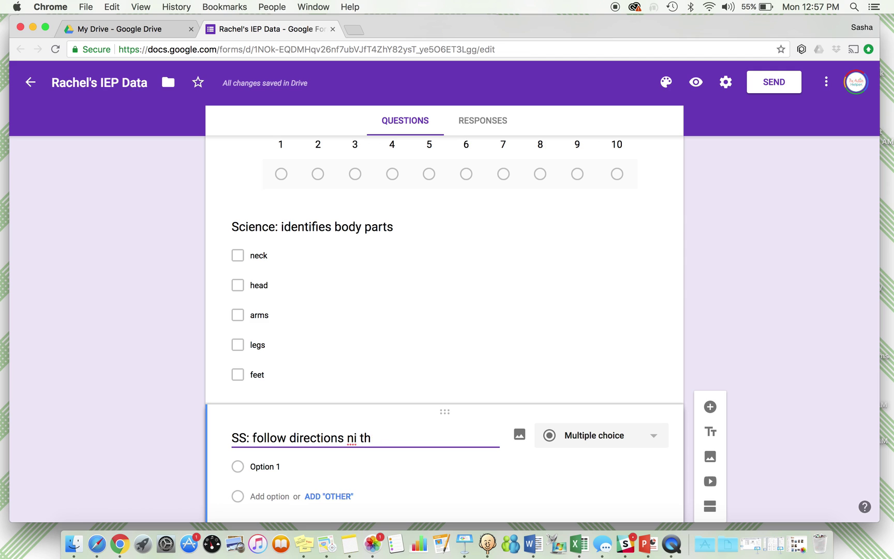
{"action": "type", "text": "e  the community"}
Step: Enter the answer choices zero prompts, 1-2 prompts and 3 or more prompts
{"action": "scroll", "coordinate": [527, 426], "scroll_direction": "down", "scroll_amount": 3}
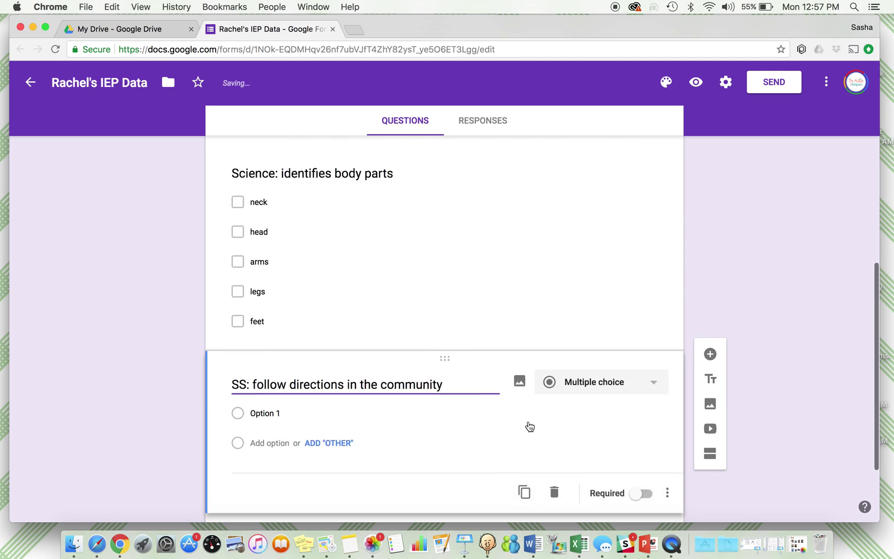
{"action": "left_click", "coordinate": [285, 308]}
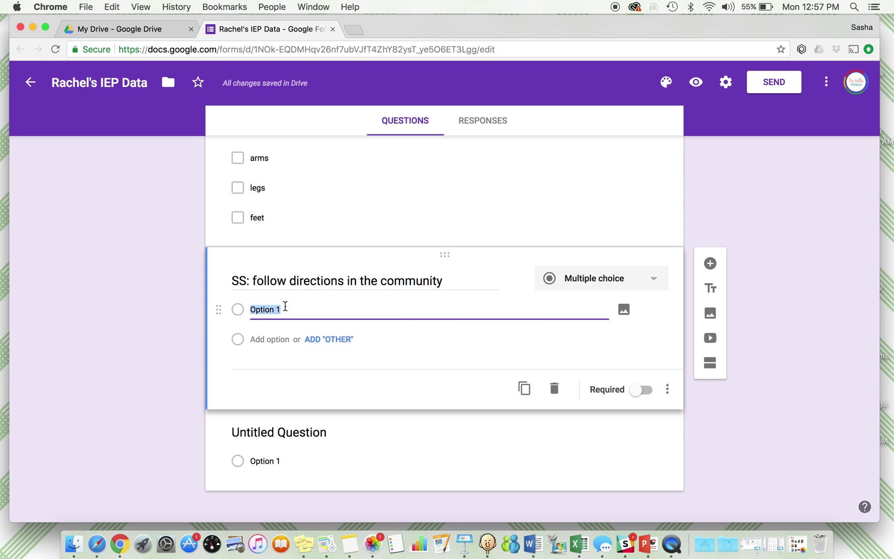
{"action": "type", "text": "zero prompts"}
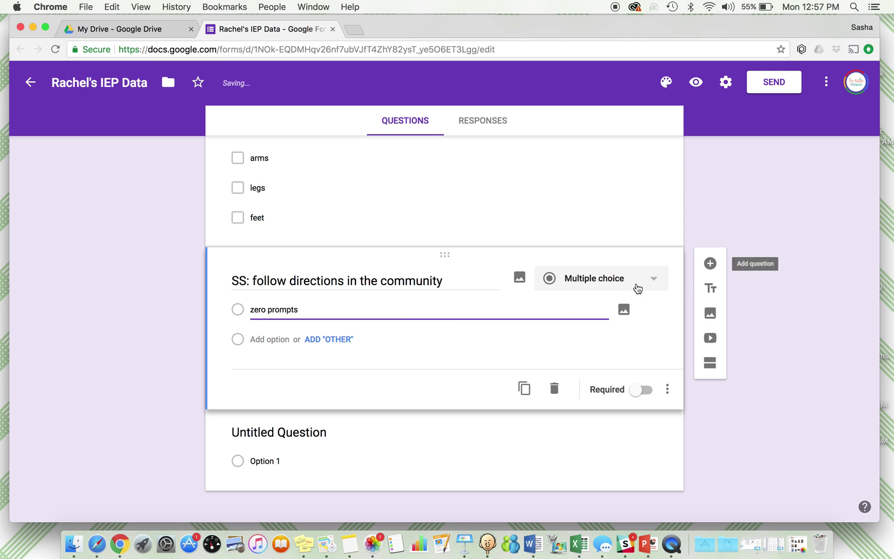
{"action": "left_click", "coordinate": [251, 339]}
{"action": "type", "text": "1-2"}
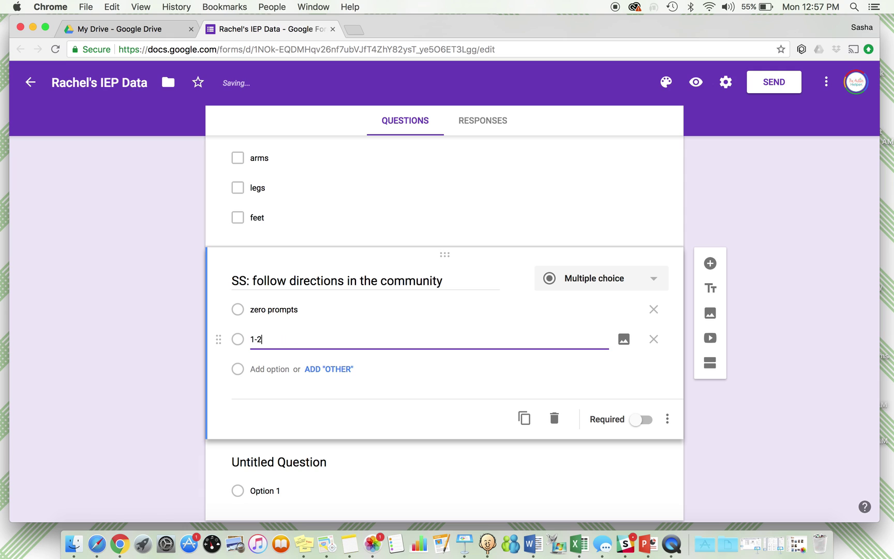
{"action": "type", "text": " prompts"}
{"action": "left_click", "coordinate": [274, 369]}
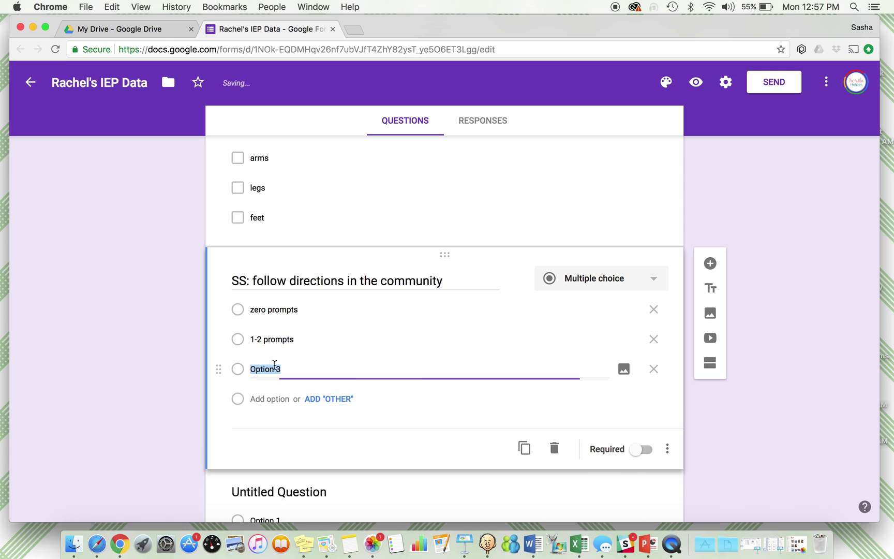
{"action": "type", "text": "3 or more ptompts"}
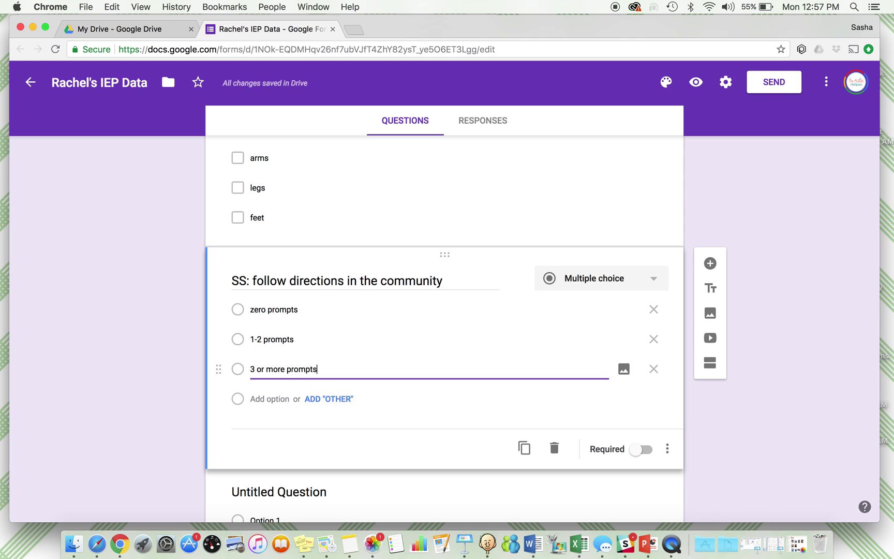
Step: Add a multiple-choice question titled 'SE: greet peers'
{"action": "left_click", "coordinate": [710, 264]}
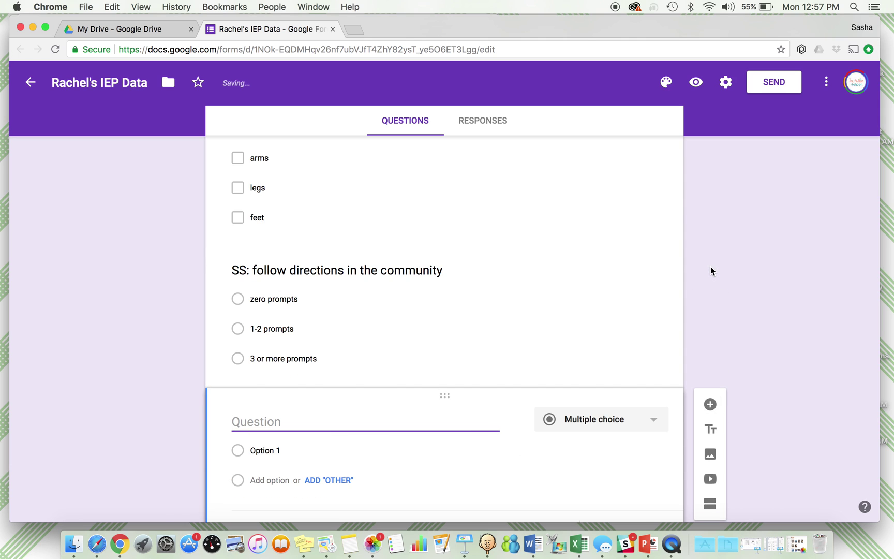
{"action": "type", "text": "C"}
{"action": "key", "text": "BackSpace"}
{"action": "type", "text": "S"}
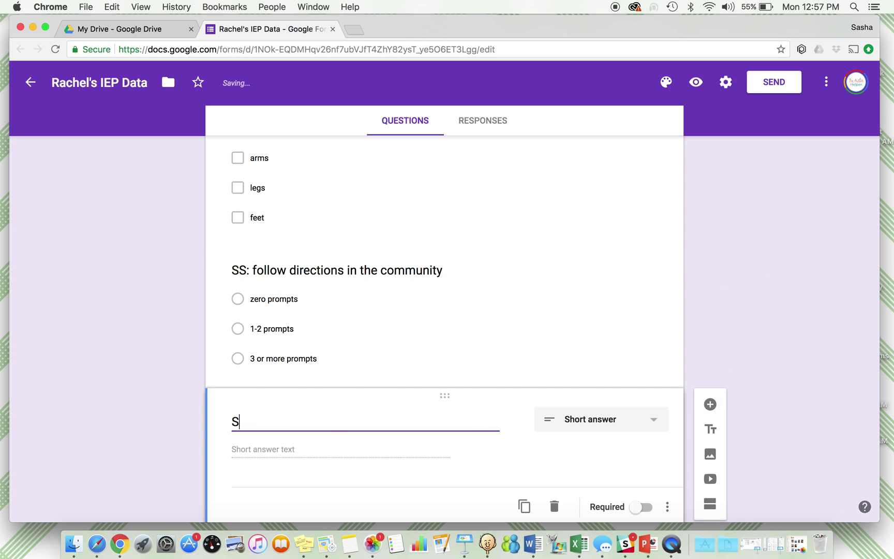
{"action": "type", "text": "ECC"}
{"action": "key", "text": "BackSpace"}
{"action": "key", "text": "BackSpace"}
{"action": "left_click", "coordinate": [629, 420]}
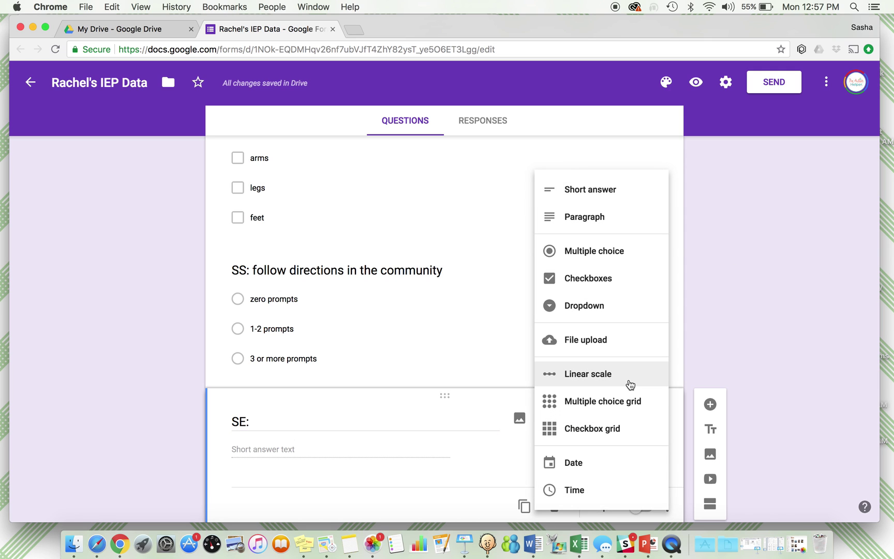
{"action": "scroll", "coordinate": [631, 384], "scroll_direction": "down", "scroll_amount": 2}
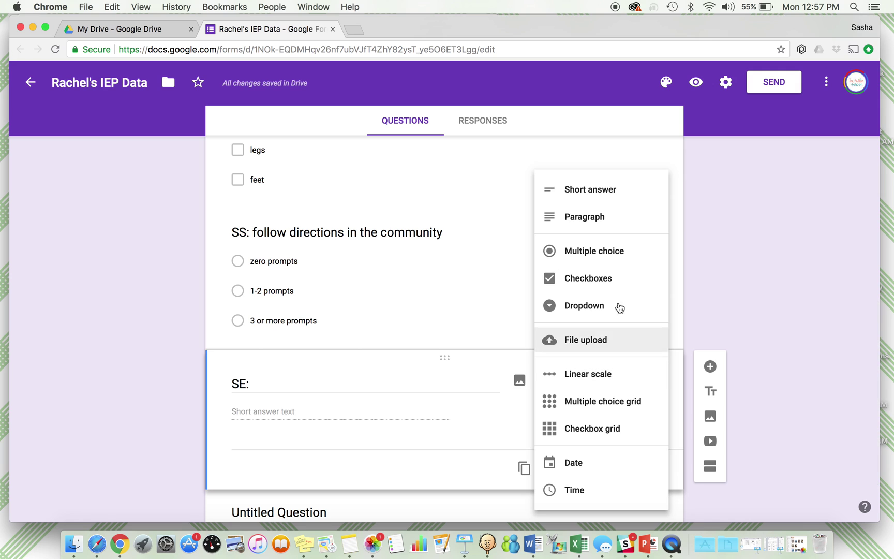
{"action": "left_click", "coordinate": [628, 259]}
{"action": "left_click", "coordinate": [327, 379]}
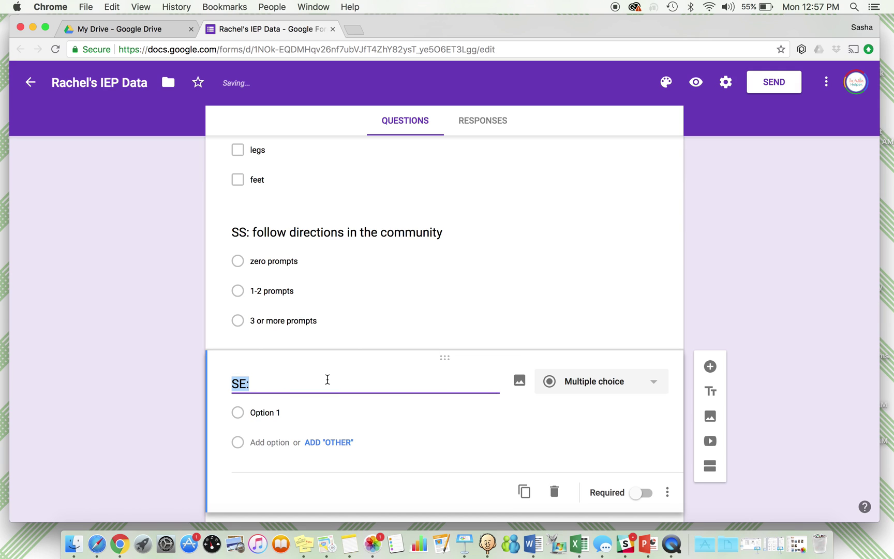
{"action": "key", "text": "Right"}
{"action": "type", "text": "greet peers"}
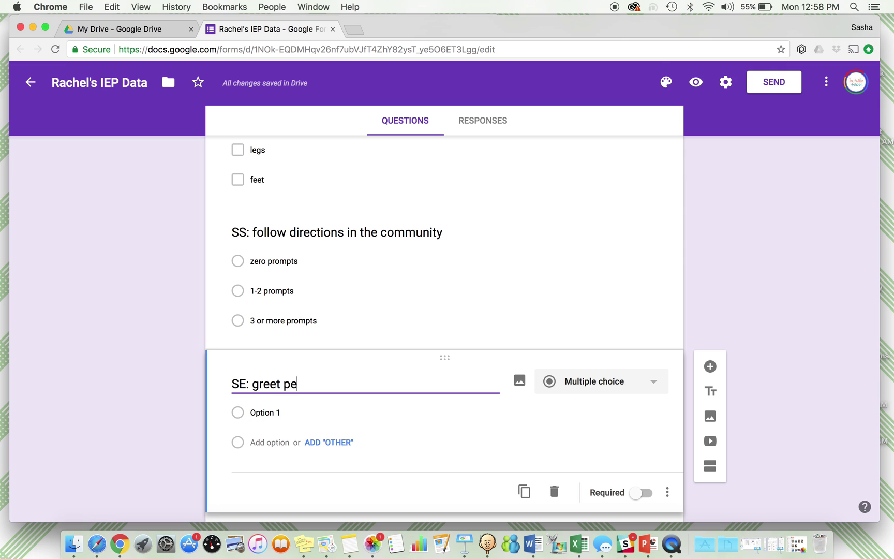
Step: Enter answers: independently greets 2 or more peers in a day, 1 peer, or does not independently greet
{"action": "left_click", "coordinate": [299, 414]}
{"action": "type", "text": "inde"}
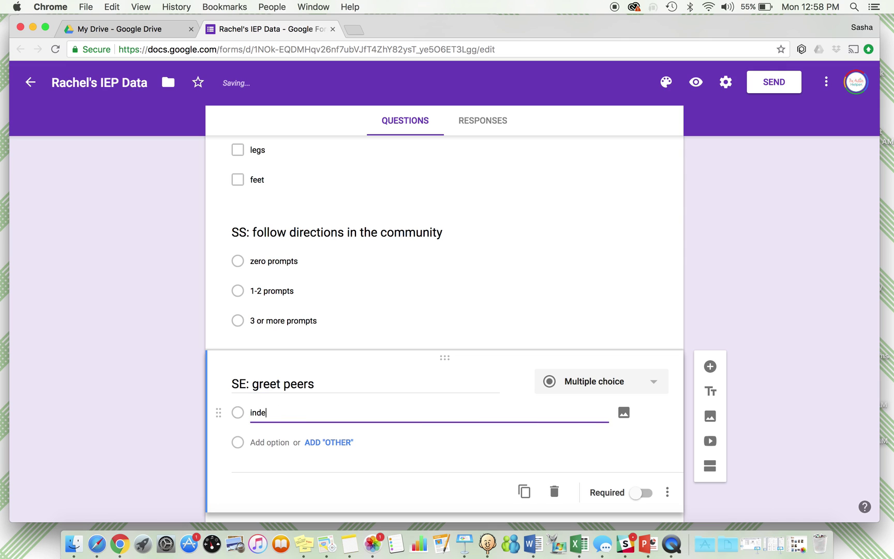
{"action": "type", "text": "pendently greets 2 or more pe"}
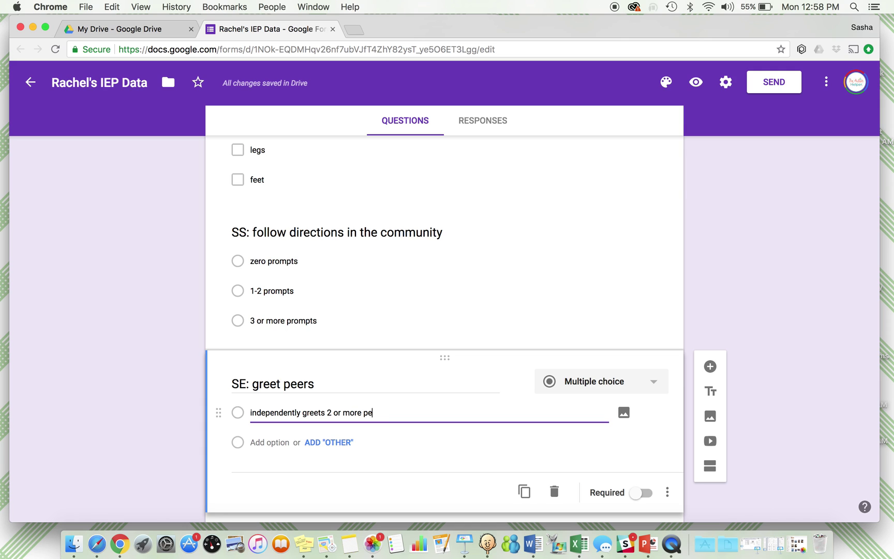
{"action": "type", "text": "ers in a day"}
{"action": "left_click", "coordinate": [269, 442]}
{"action": "type", "text": "indepdne"}
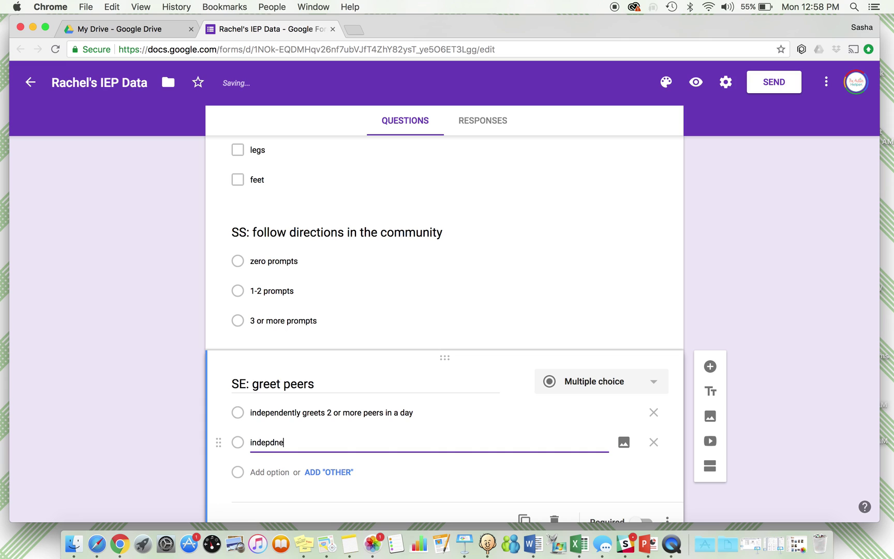
{"action": "type", "text": "pdently"}
{"action": "key", "text": "BackSpace"}
{"action": "key", "text": "BackSpace"}
{"action": "key", "text": "BackSpace"}
{"action": "key", "text": "BackSpace"}
{"action": "key", "text": "BackSpace"}
{"action": "key", "text": "BackSpace"}
{"action": "key", "text": "BackSpace"}
{"action": "key", "text": "BackSpace"}
{"action": "type", "text": "er"}
{"action": "left_click", "coordinate": [259, 472]}
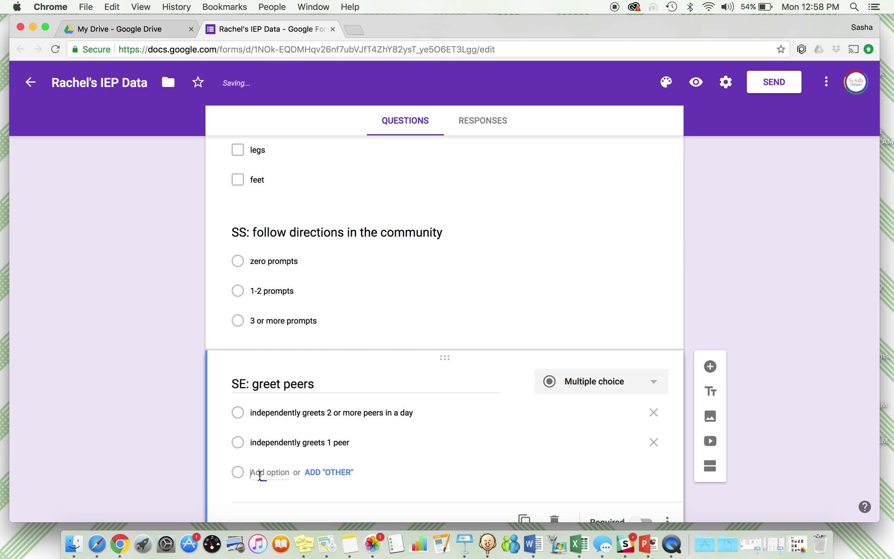
{"action": "type", "text": "does not independently greet any peers"}
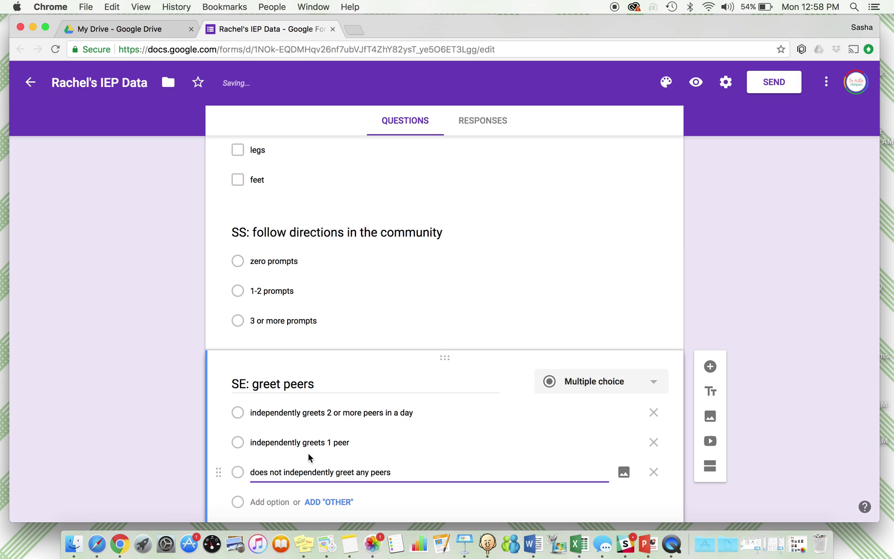
{"action": "scroll", "coordinate": [423, 436], "scroll_direction": "down", "scroll_amount": 3}
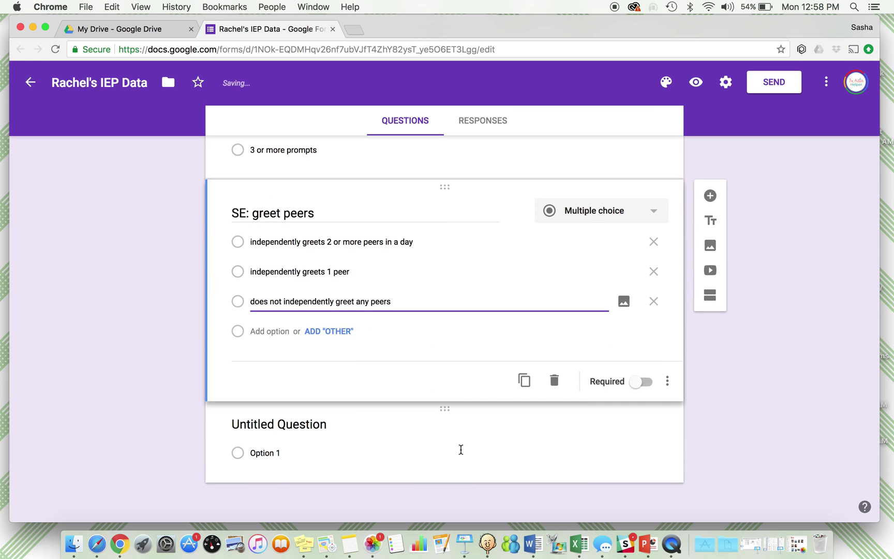
{"action": "left_click", "coordinate": [546, 374]}
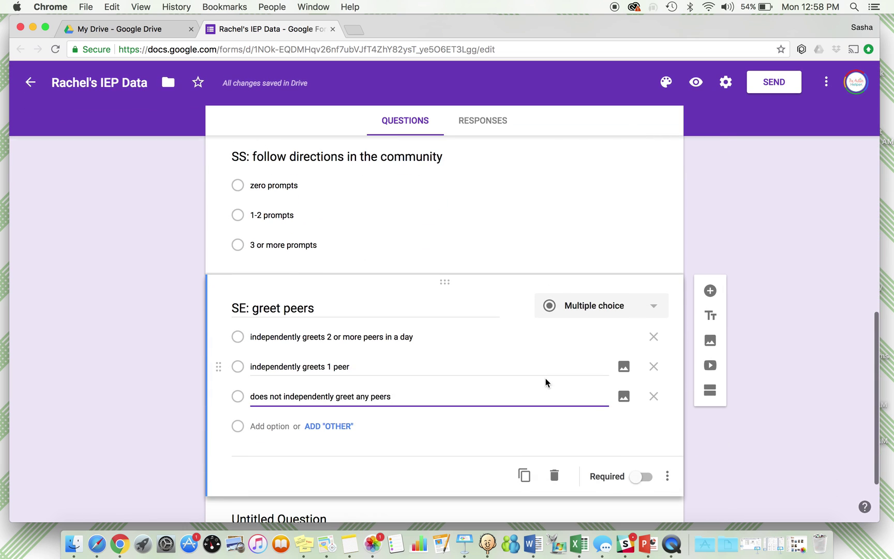
{"action": "scroll", "coordinate": [392, 357], "scroll_direction": "up", "scroll_amount": 15}
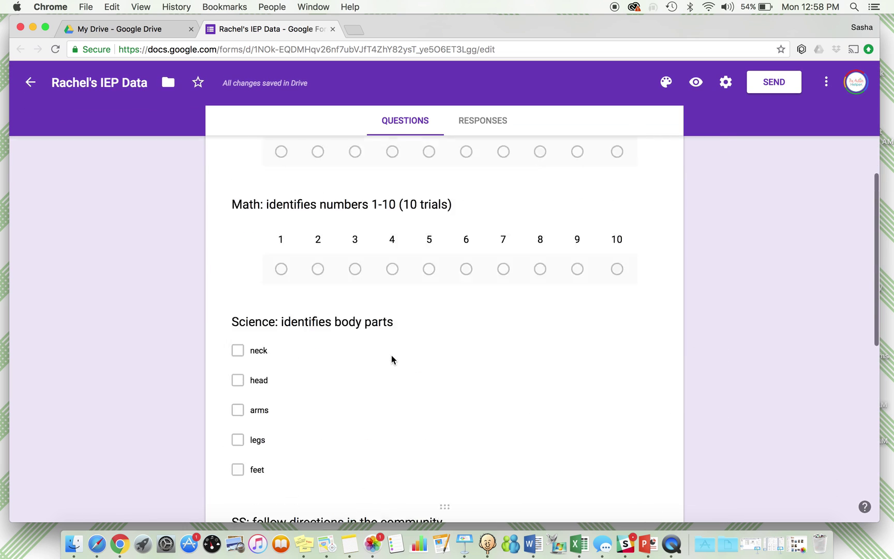
{"action": "scroll", "coordinate": [634, 281], "scroll_direction": "down", "scroll_amount": 15}
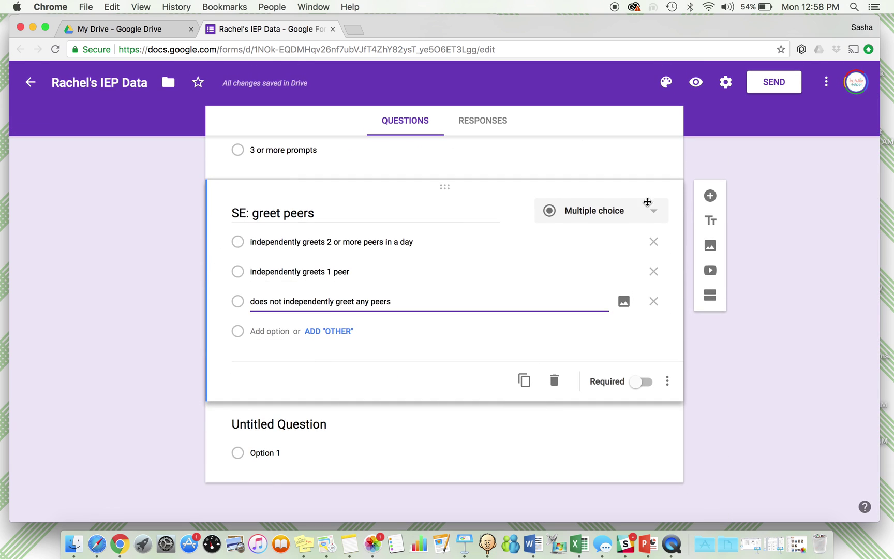
Step: Copy the form's shortened goo.gl sharing link from the Send dialog
{"action": "left_click", "coordinate": [780, 87]}
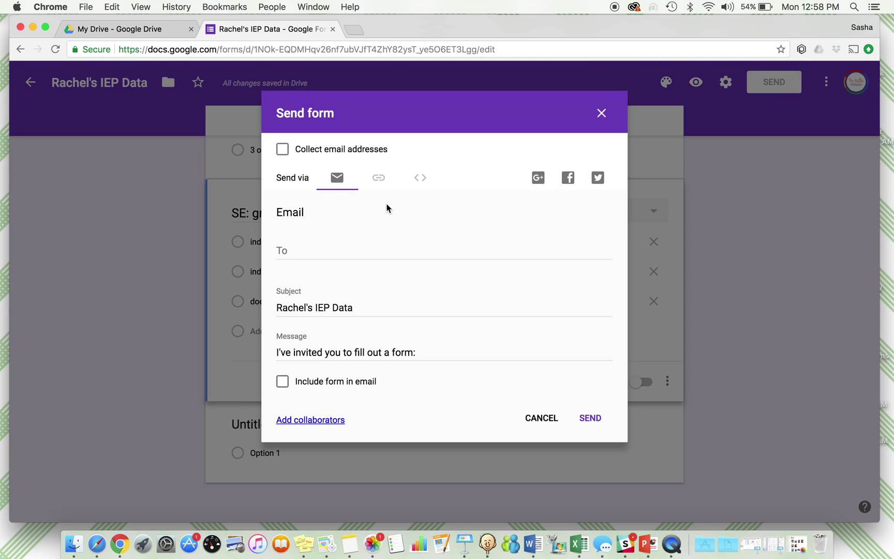
{"action": "left_click", "coordinate": [287, 255]}
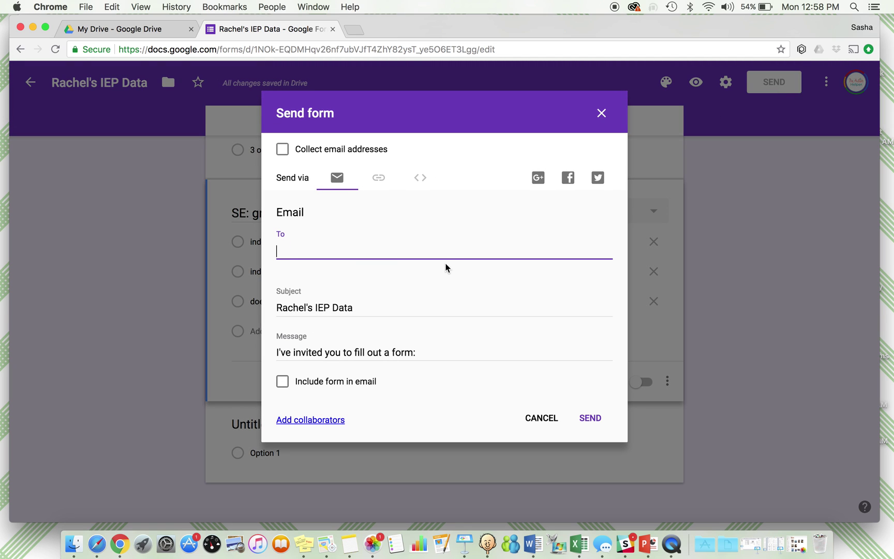
{"action": "left_click", "coordinate": [380, 177]}
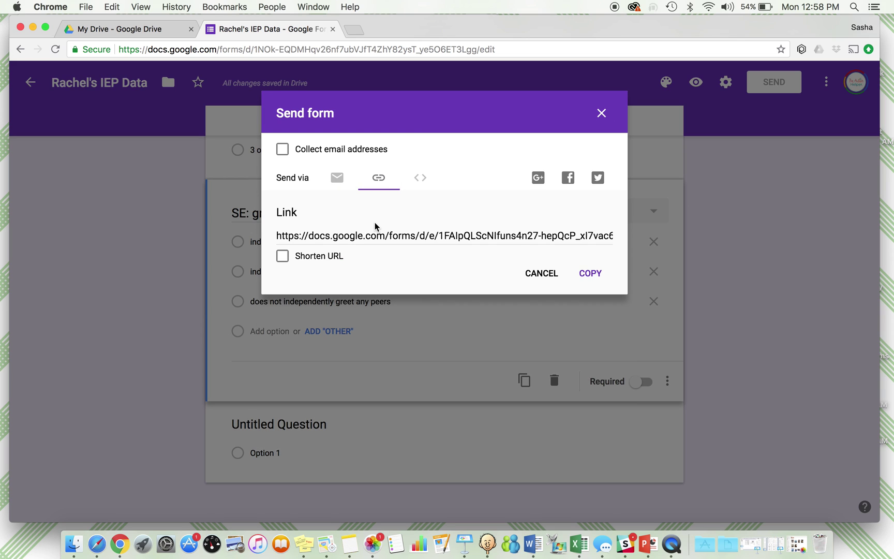
{"action": "left_click", "coordinate": [420, 181]}
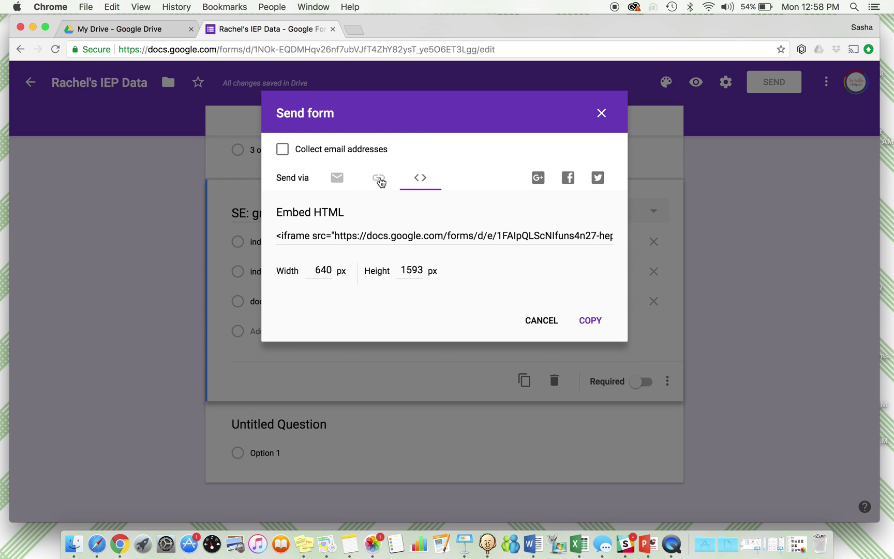
{"action": "left_click", "coordinate": [377, 177]}
{"action": "left_click", "coordinate": [283, 256]}
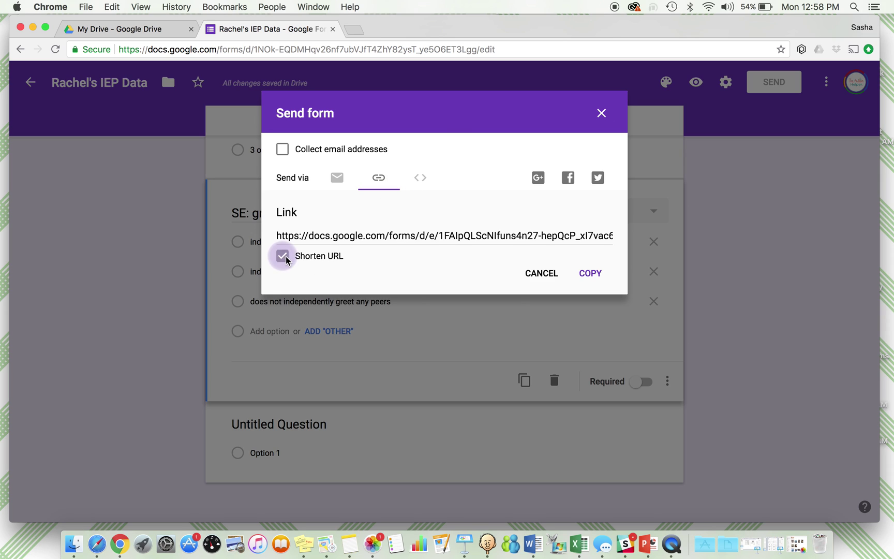
{"action": "left_click", "coordinate": [284, 257]}
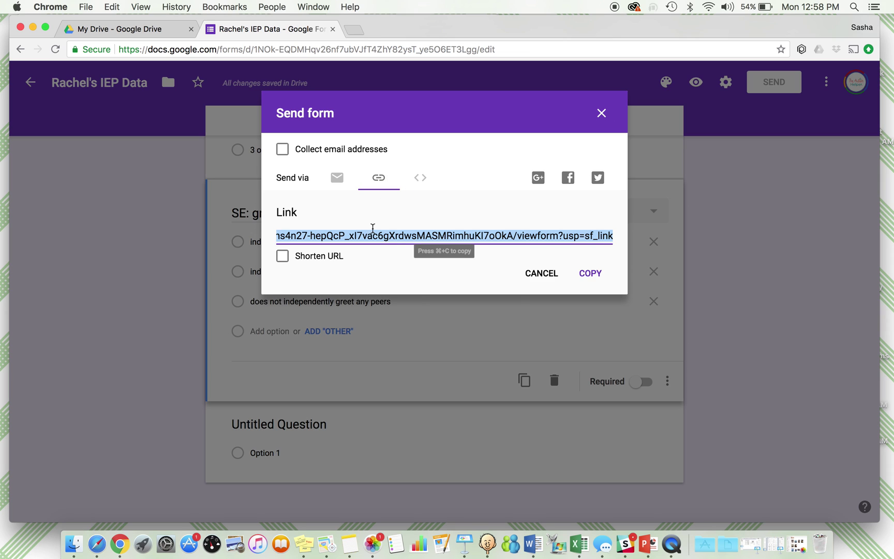
{"action": "left_click", "coordinate": [282, 257]}
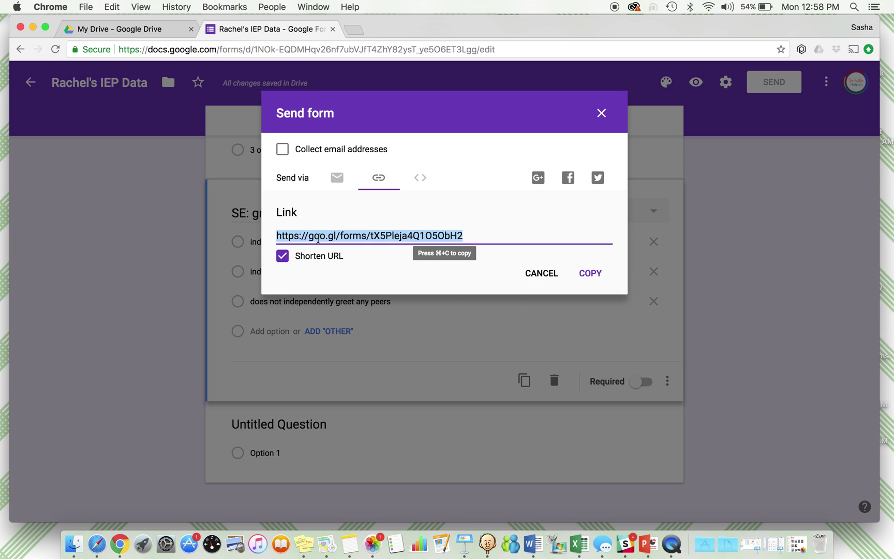
{"action": "key", "text": "super+c"}
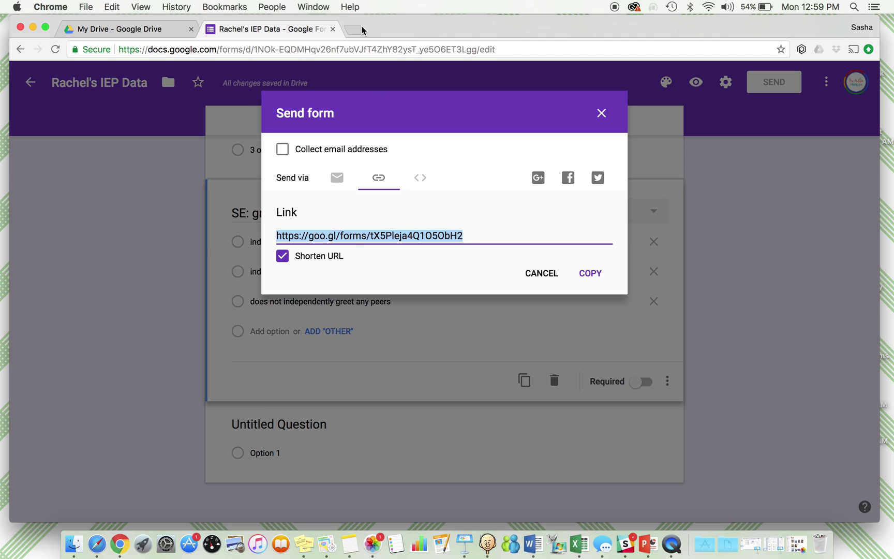
Step: Copy the form's short link and load it in a new browser tab
{"action": "left_click", "coordinate": [591, 274]}
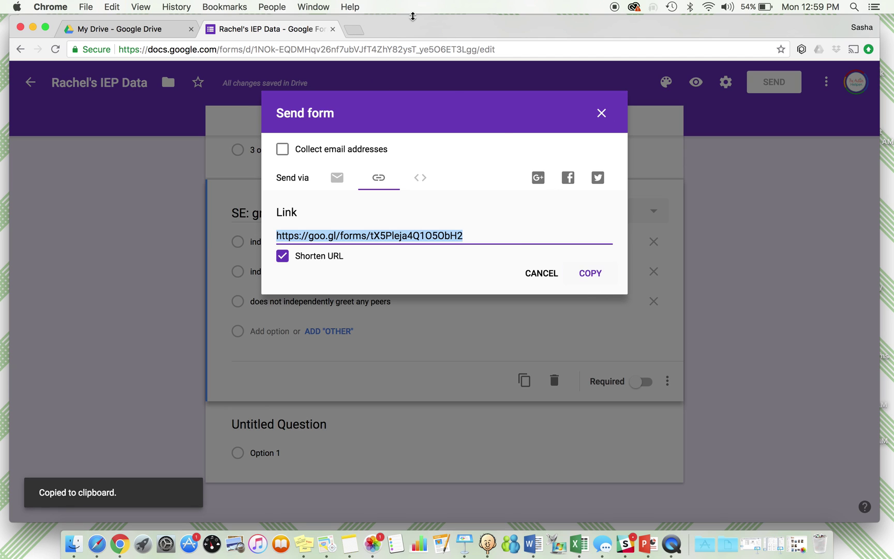
{"action": "left_click", "coordinate": [359, 31]}
{"action": "key", "text": "super+v"}
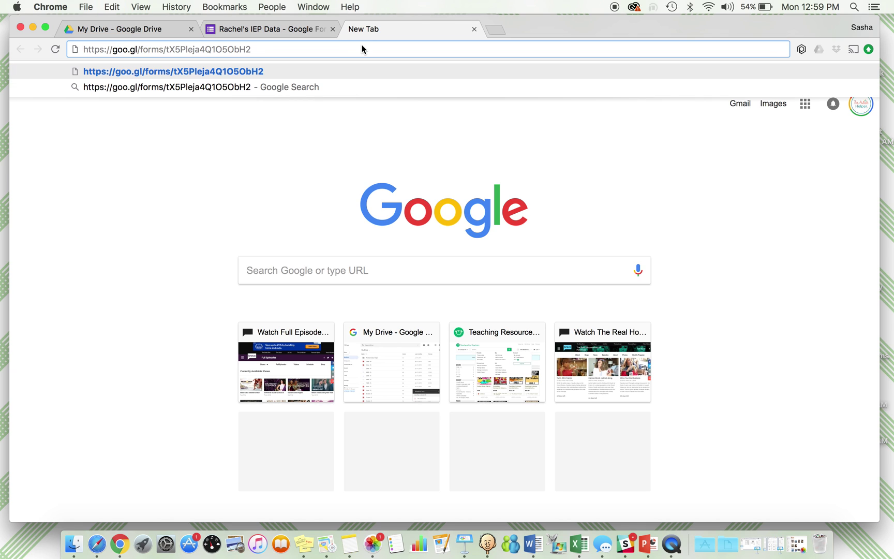
{"action": "key", "text": "Return"}
Step: Close the Send form window in the editor, then switch to the live form tab
{"action": "left_click", "coordinate": [280, 30]}
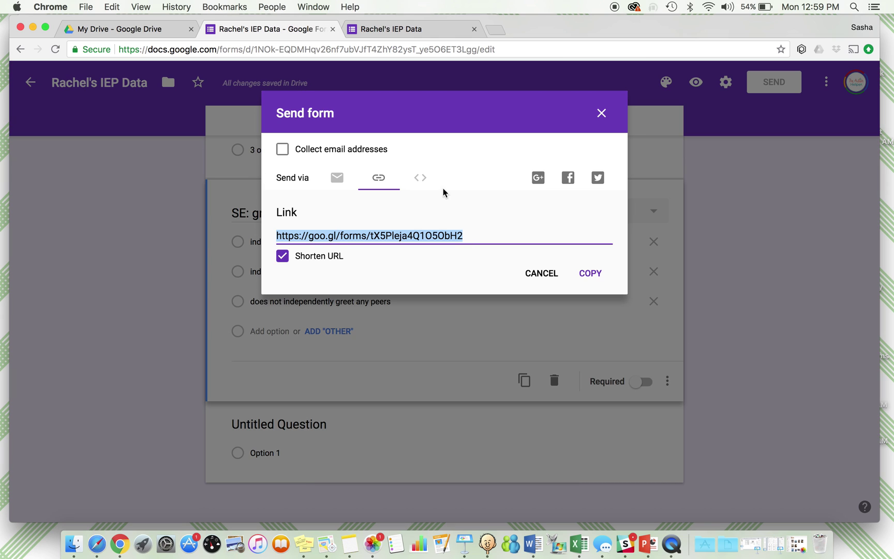
{"action": "left_click", "coordinate": [601, 113]}
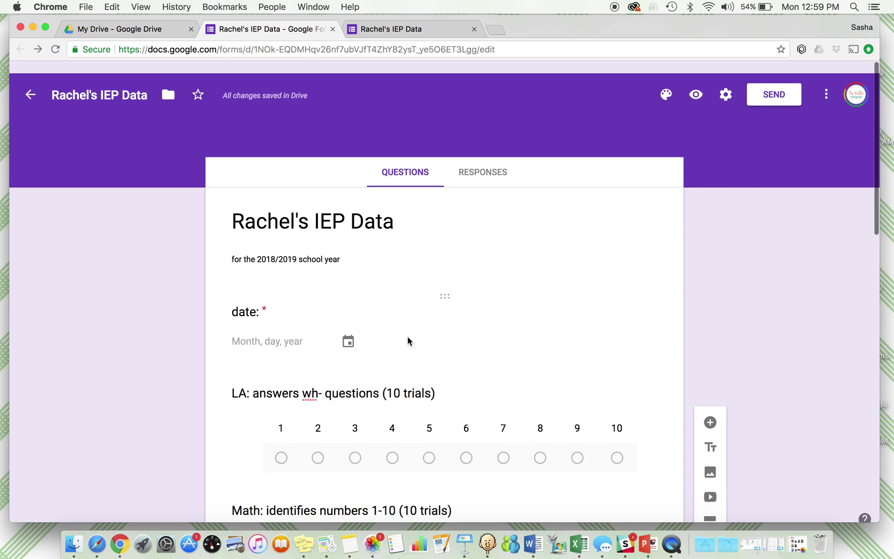
{"action": "scroll", "coordinate": [407, 341], "scroll_direction": "down", "scroll_amount": 1}
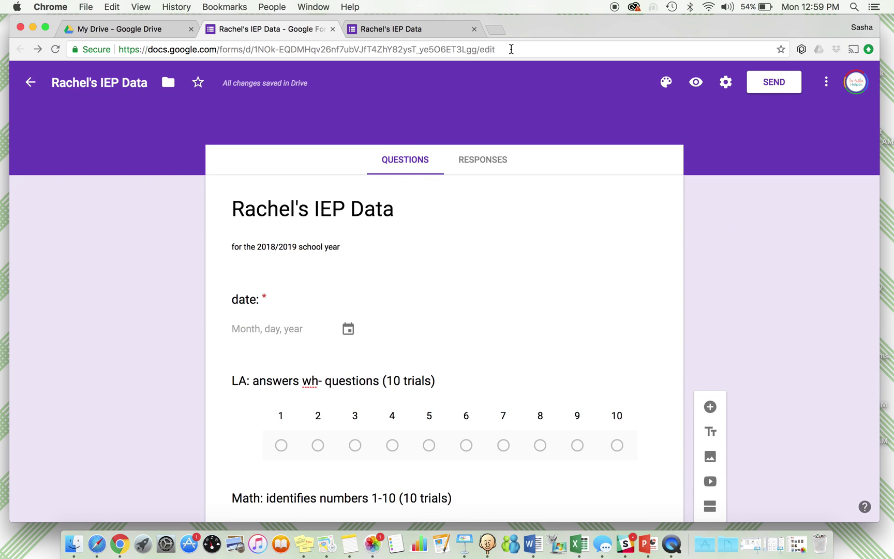
{"action": "left_click", "coordinate": [419, 32]}
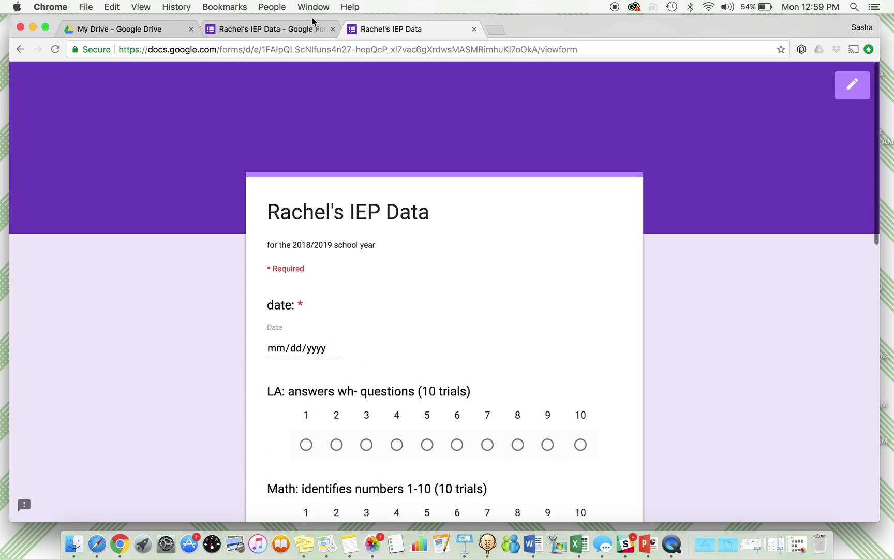
Step: Answer the date as 08/20/2018, LA wh- questions as 9 and Math as 5
{"action": "left_click", "coordinate": [269, 29]}
{"action": "left_click", "coordinate": [440, 29]}
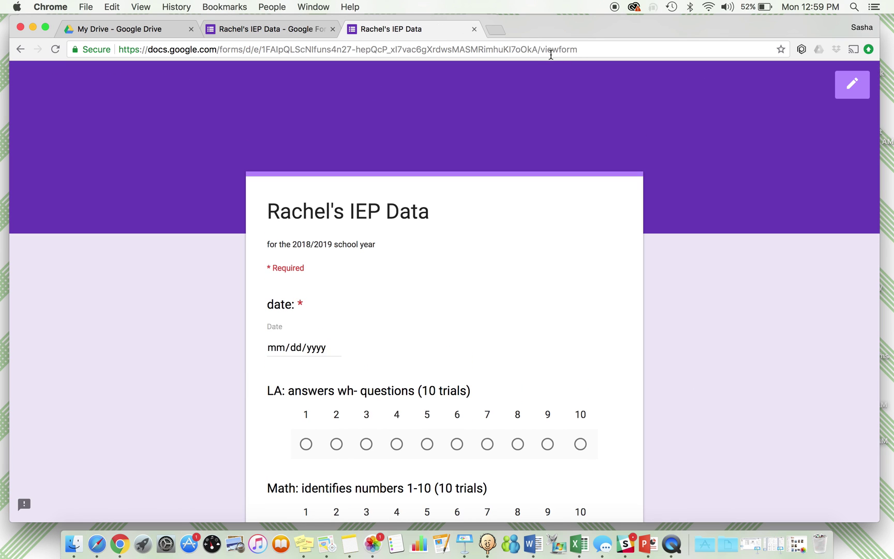
{"action": "scroll", "coordinate": [414, 239], "scroll_direction": "down", "scroll_amount": 3}
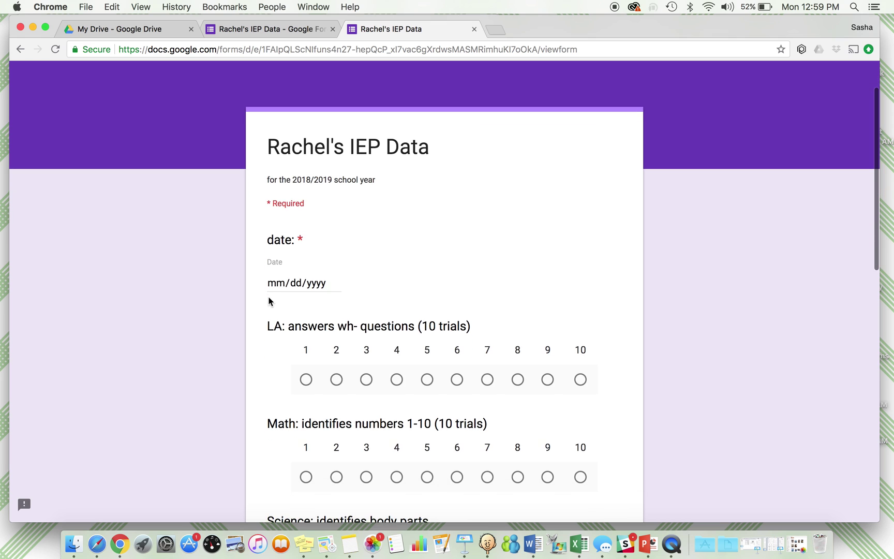
{"action": "left_click", "coordinate": [274, 288]}
{"action": "left_click", "coordinate": [334, 284]}
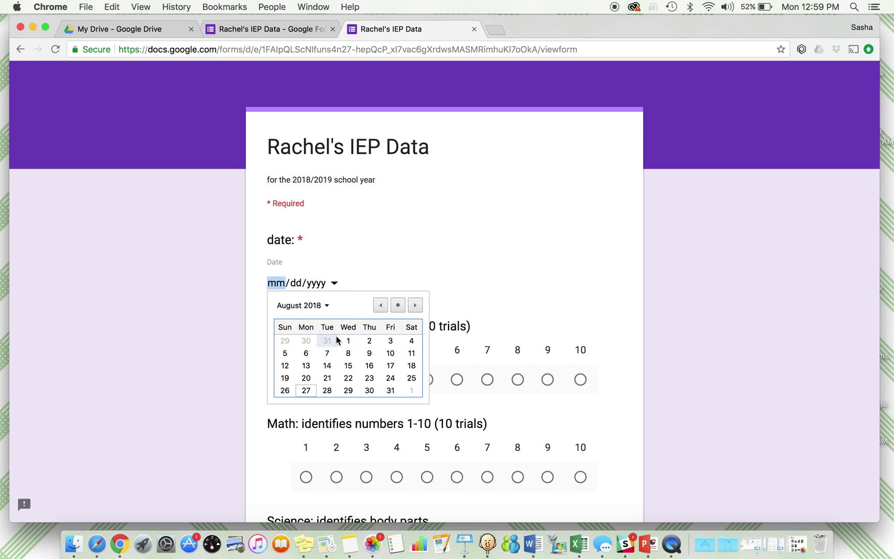
{"action": "left_click", "coordinate": [306, 379]}
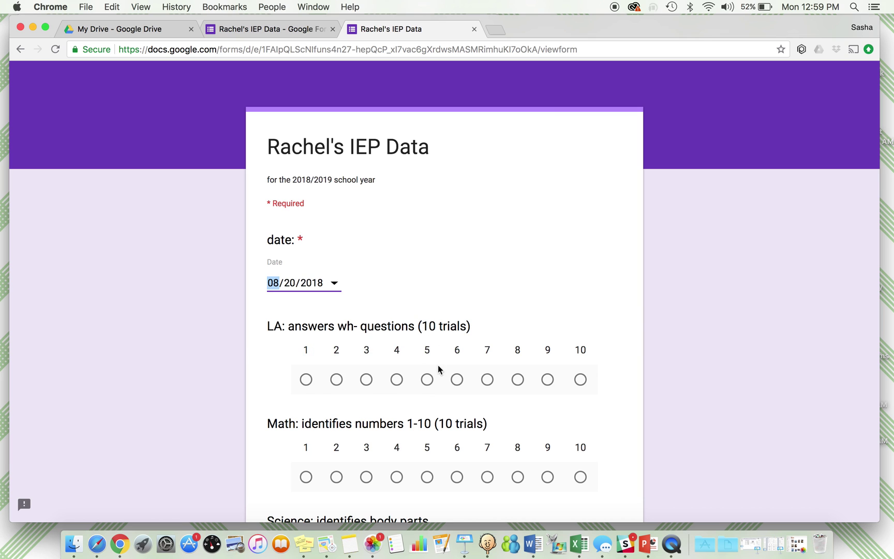
{"action": "left_click", "coordinate": [548, 384]}
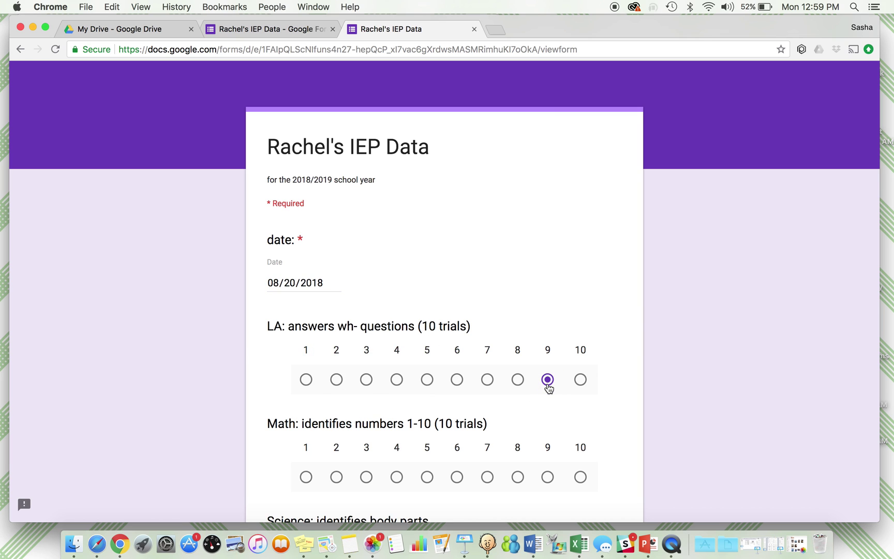
{"action": "scroll", "coordinate": [546, 389], "scroll_direction": "down", "scroll_amount": 2}
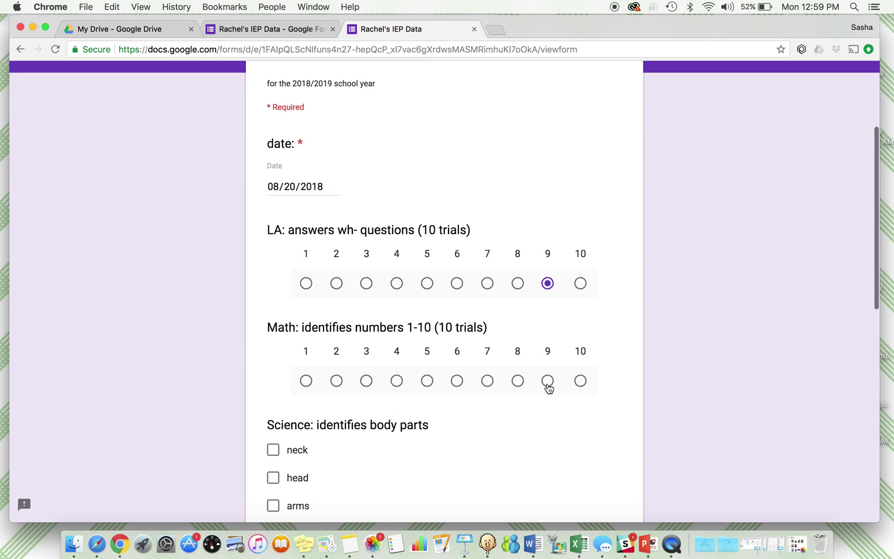
{"action": "left_click", "coordinate": [427, 383]}
{"action": "scroll", "coordinate": [428, 387], "scroll_direction": "down", "scroll_amount": 1}
{"action": "scroll", "coordinate": [429, 387], "scroll_direction": "down", "scroll_amount": 3}
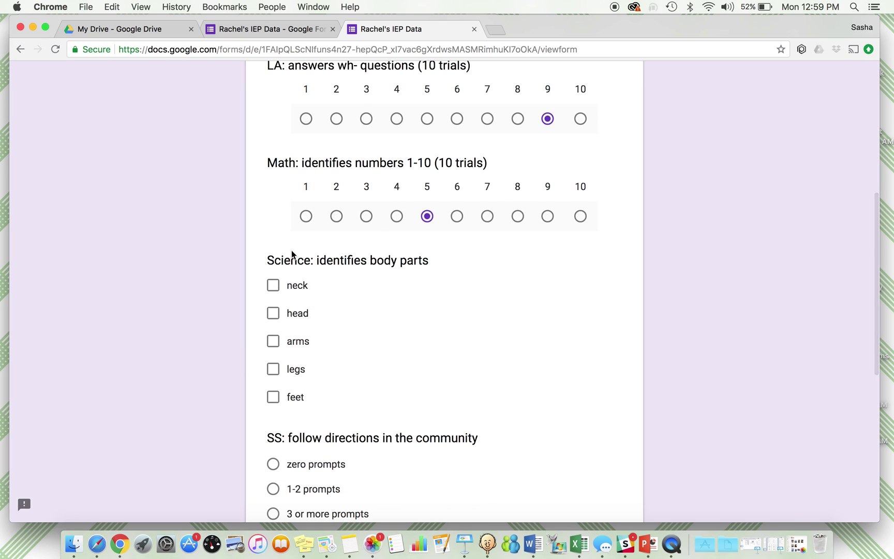
Step: Check neck, head, legs and feet, choose 'independently greets 1 peer', and submit
{"action": "left_click", "coordinate": [274, 285]}
{"action": "left_click", "coordinate": [274, 313]}
{"action": "left_click", "coordinate": [273, 369]}
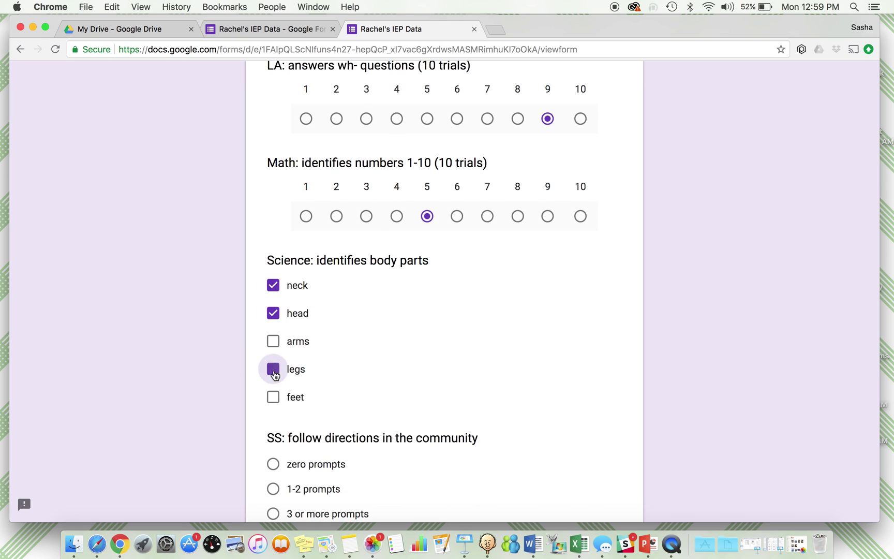
{"action": "left_click", "coordinate": [274, 397]}
{"action": "scroll", "coordinate": [275, 406], "scroll_direction": "down", "scroll_amount": 3}
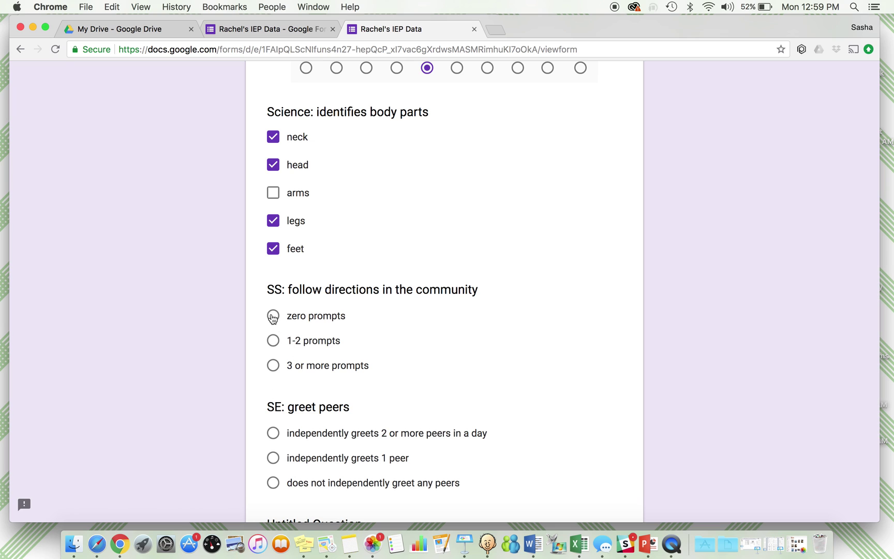
{"action": "scroll", "coordinate": [254, 434], "scroll_direction": "down", "scroll_amount": 2}
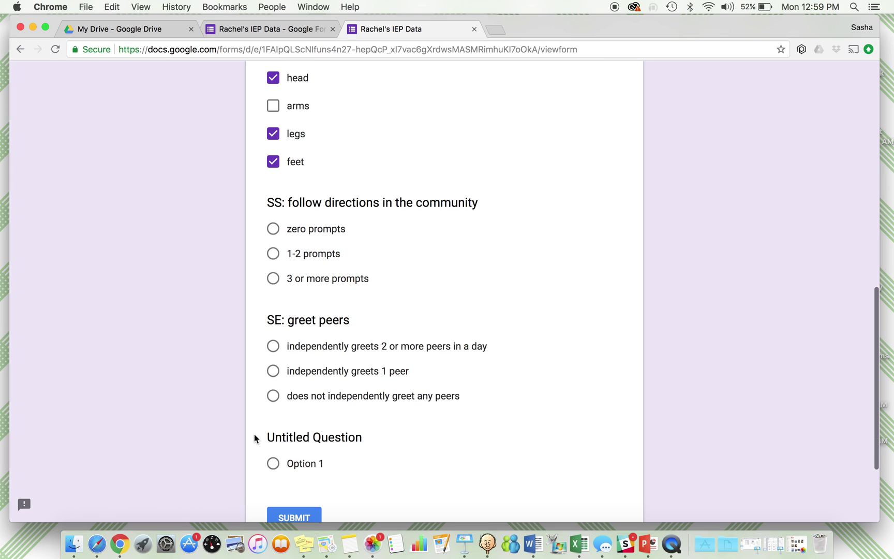
{"action": "left_click", "coordinate": [274, 372]}
{"action": "scroll", "coordinate": [279, 393], "scroll_direction": "down", "scroll_amount": 2}
{"action": "left_click", "coordinate": [293, 414]}
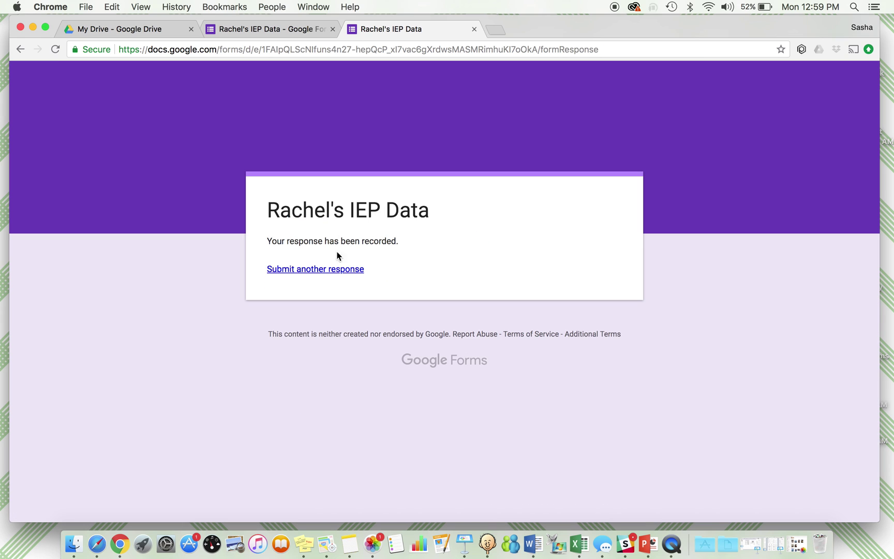
Step: Start another response dated 08/21/2018 with LA rated 10 and Math rated 8
{"action": "left_click", "coordinate": [343, 272]}
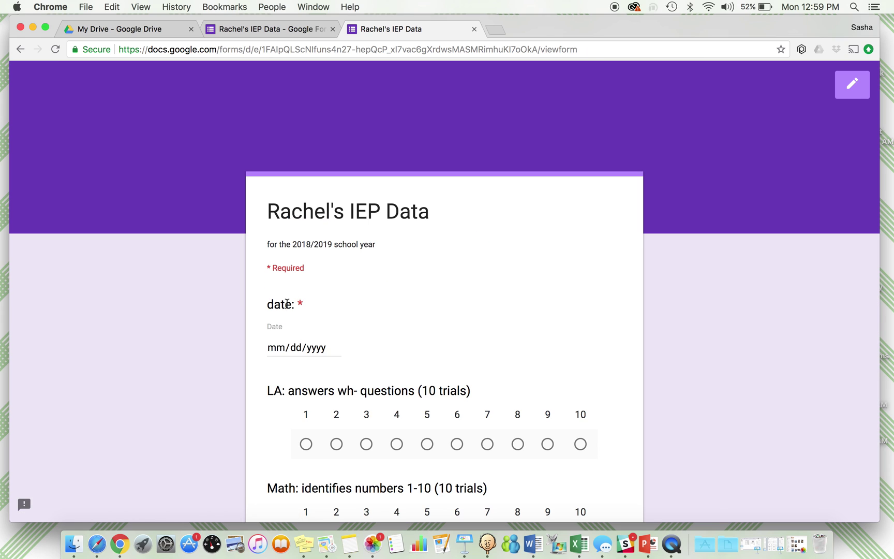
{"action": "left_click", "coordinate": [296, 347]}
{"action": "left_click", "coordinate": [333, 348]}
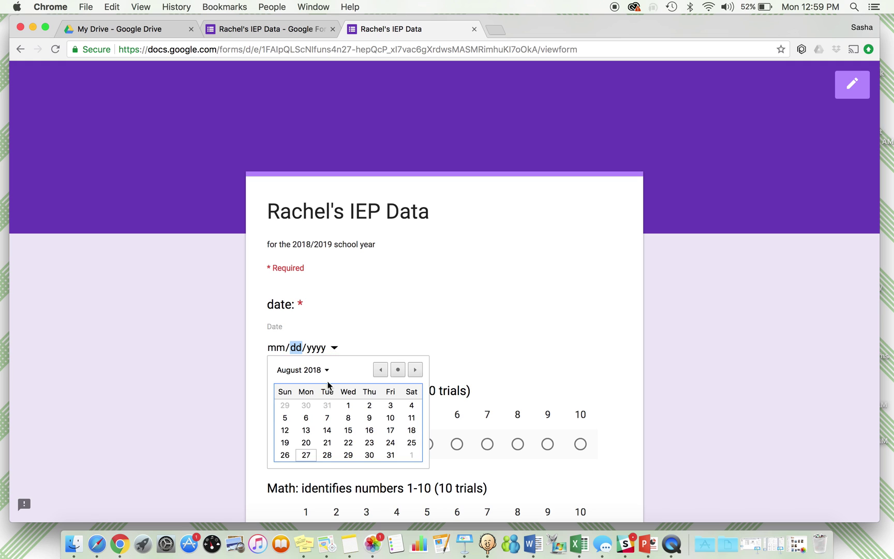
{"action": "left_click", "coordinate": [327, 442]}
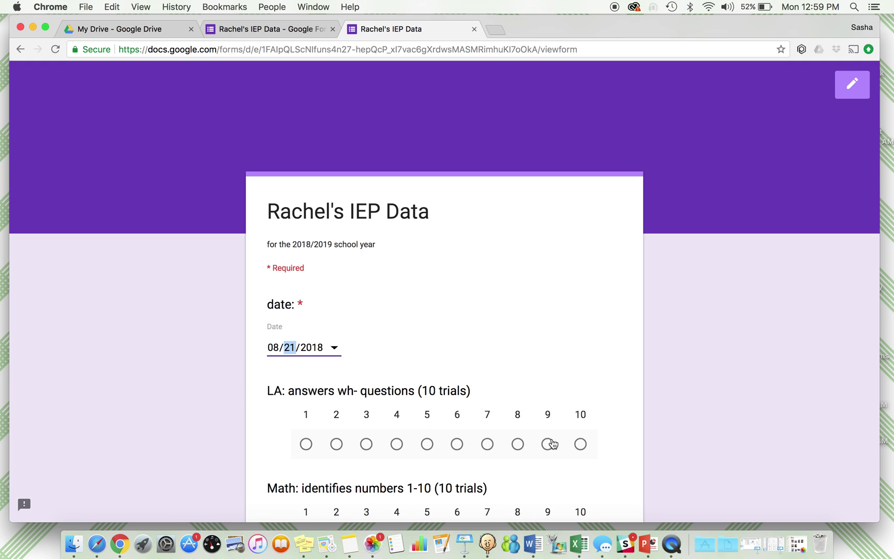
{"action": "left_click", "coordinate": [580, 444]}
{"action": "scroll", "coordinate": [581, 444], "scroll_direction": "down", "scroll_amount": 5}
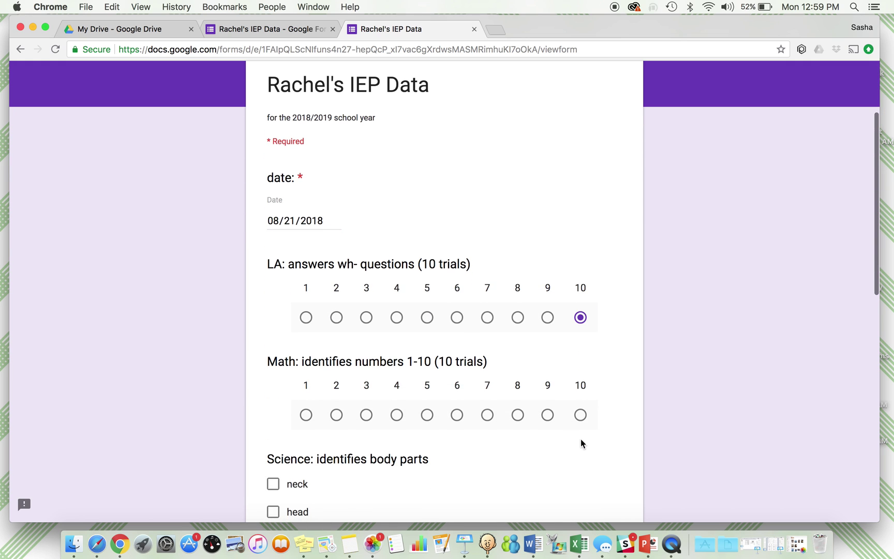
{"action": "left_click", "coordinate": [518, 415]}
Step: Check all five body parts, pick '3 or more prompts' and 'greets 2 or more peers', then submit
{"action": "scroll", "coordinate": [517, 418], "scroll_direction": "down", "scroll_amount": 5}
{"action": "left_click", "coordinate": [274, 343]}
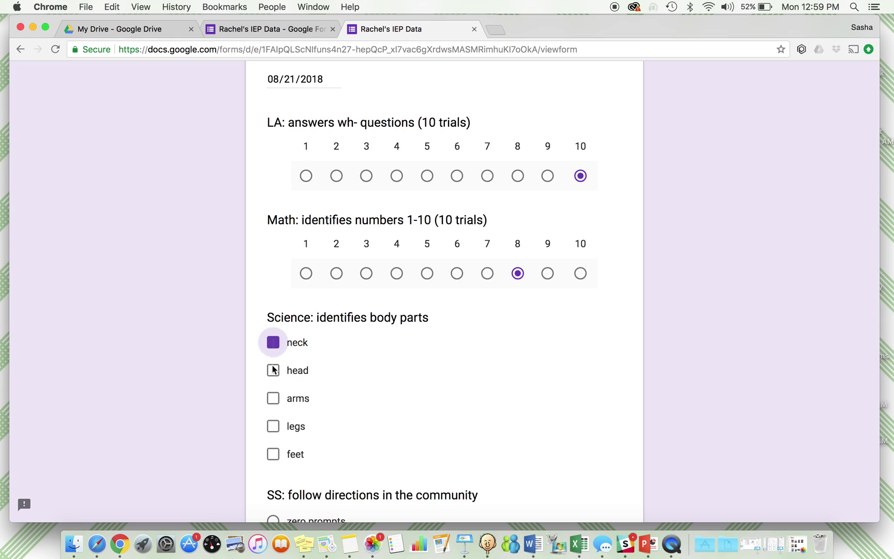
{"action": "left_click", "coordinate": [273, 370]}
{"action": "left_click", "coordinate": [273, 398]}
{"action": "left_click", "coordinate": [273, 426]}
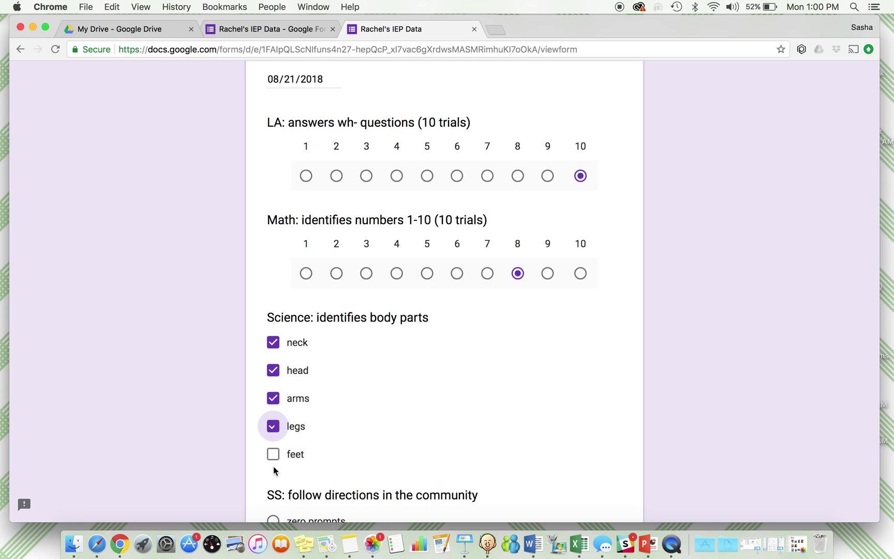
{"action": "left_click", "coordinate": [274, 454]}
{"action": "scroll", "coordinate": [273, 456], "scroll_direction": "down", "scroll_amount": 4}
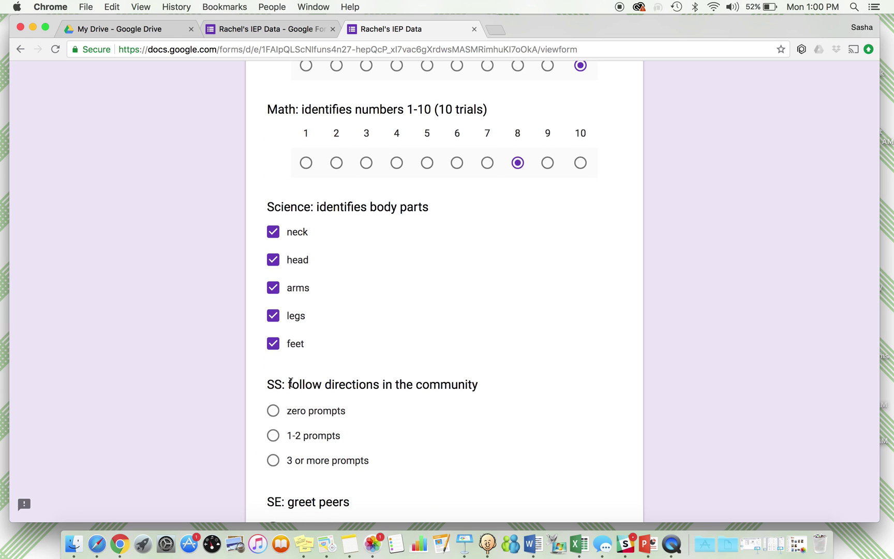
{"action": "left_click", "coordinate": [272, 460]}
{"action": "scroll", "coordinate": [272, 459], "scroll_direction": "down", "scroll_amount": 5}
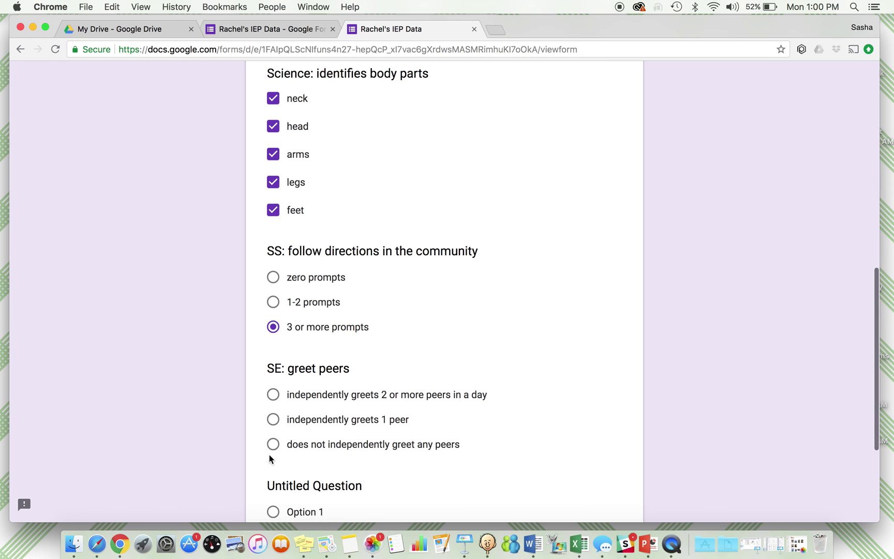
{"action": "left_click", "coordinate": [273, 394]}
{"action": "scroll", "coordinate": [274, 394], "scroll_direction": "down", "scroll_amount": 6}
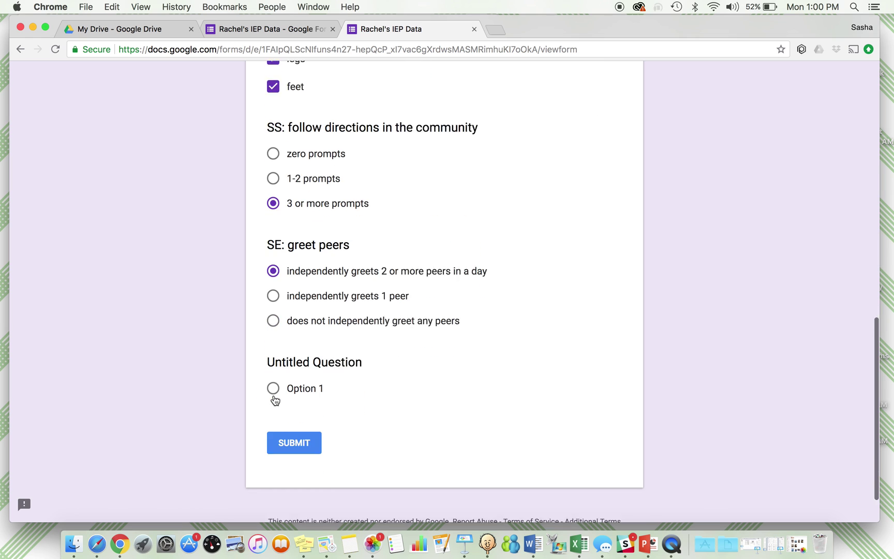
{"action": "left_click", "coordinate": [295, 412]}
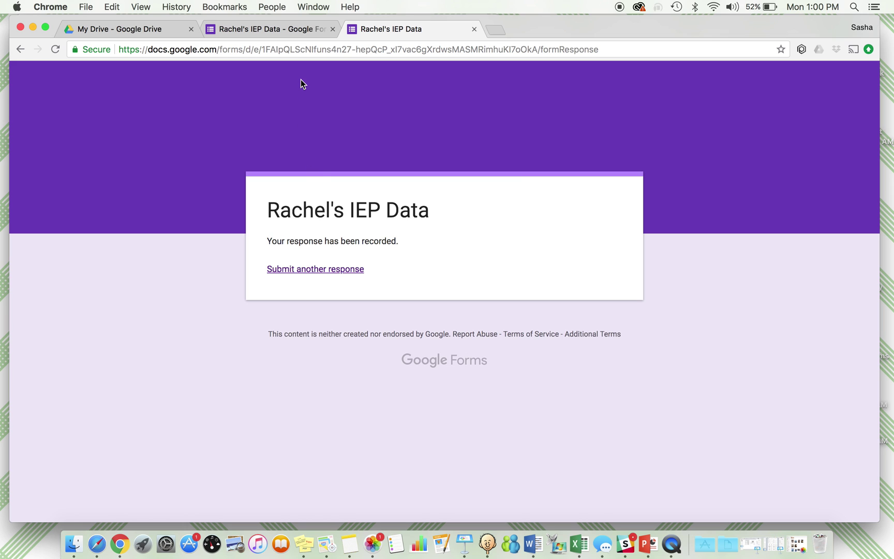
Step: Open the editor's Responses summary and review the charts, including Math scores 5 and 8
{"action": "left_click", "coordinate": [287, 35]}
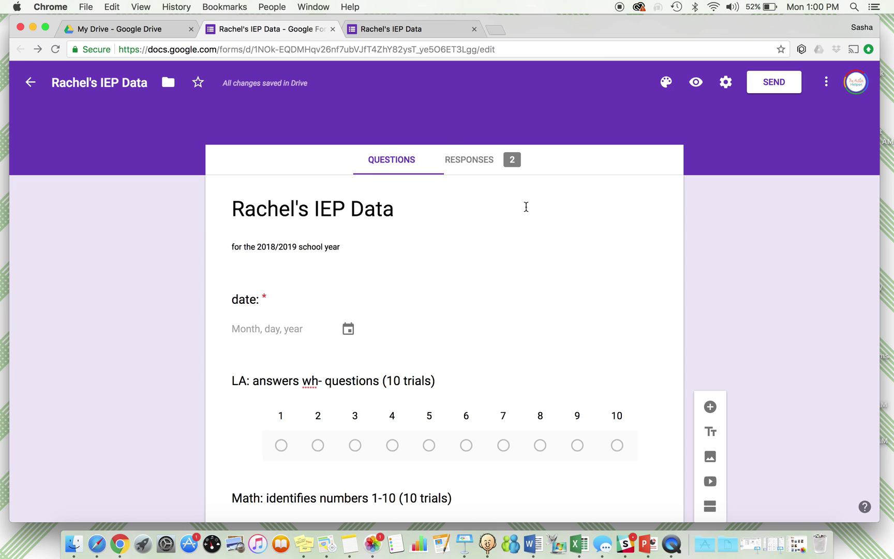
{"action": "left_click", "coordinate": [481, 159]}
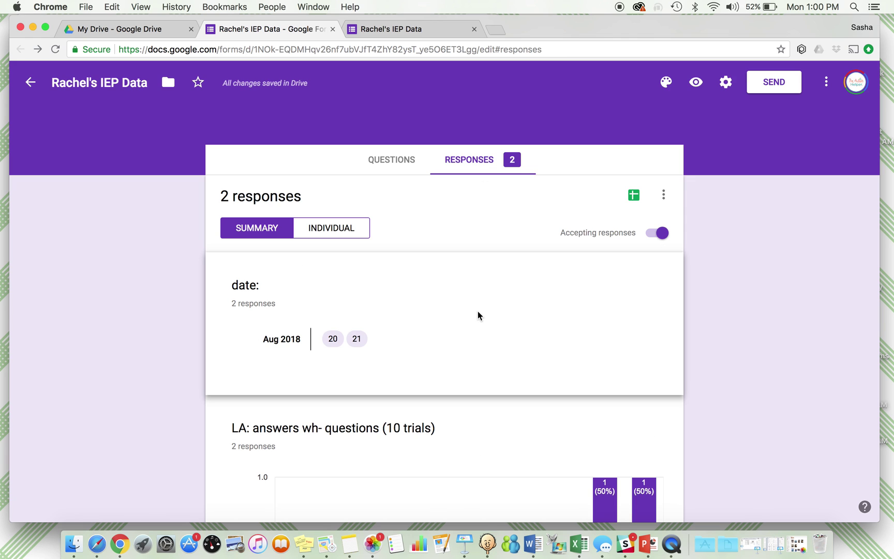
{"action": "scroll", "coordinate": [477, 312], "scroll_direction": "down", "scroll_amount": 3}
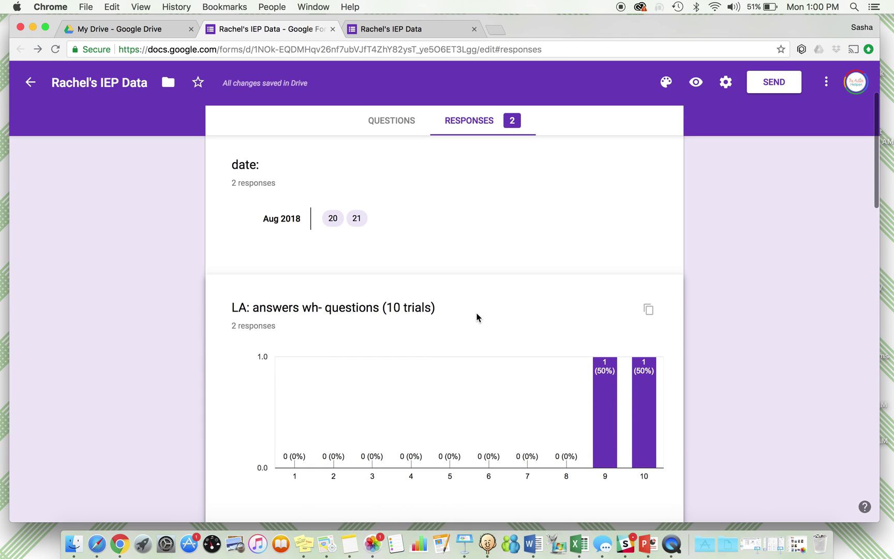
{"action": "scroll", "coordinate": [477, 316], "scroll_direction": "down", "scroll_amount": 2}
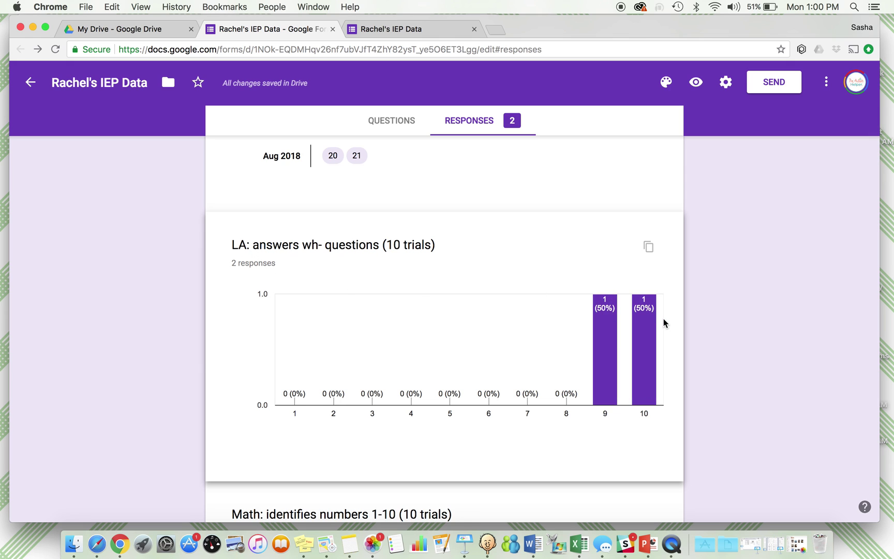
{"action": "scroll", "coordinate": [647, 316], "scroll_direction": "down", "scroll_amount": 5}
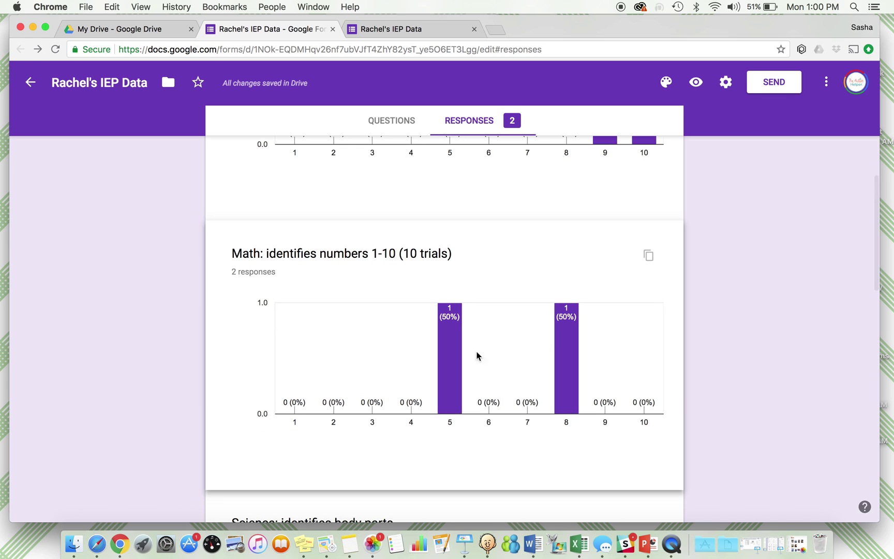
{"action": "scroll", "coordinate": [524, 398], "scroll_direction": "down", "scroll_amount": 3}
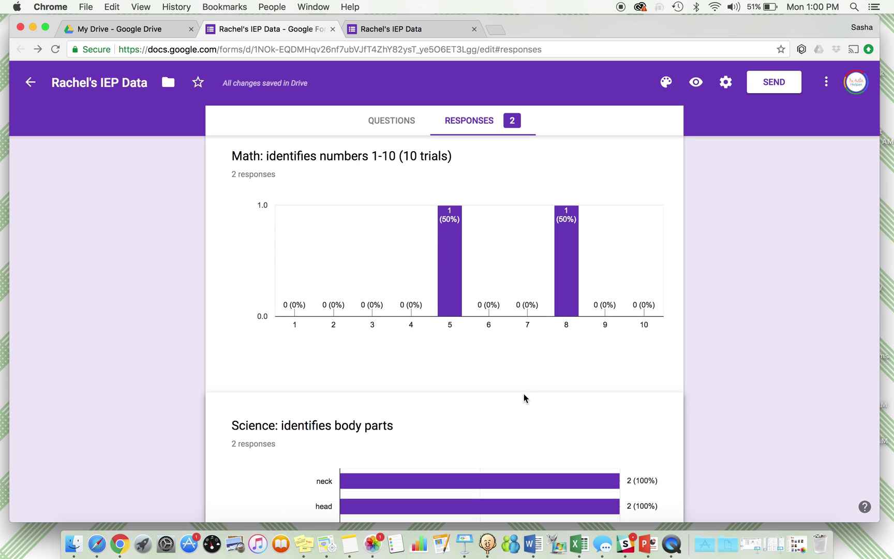
{"action": "mouse_move", "coordinate": [531, 341]}
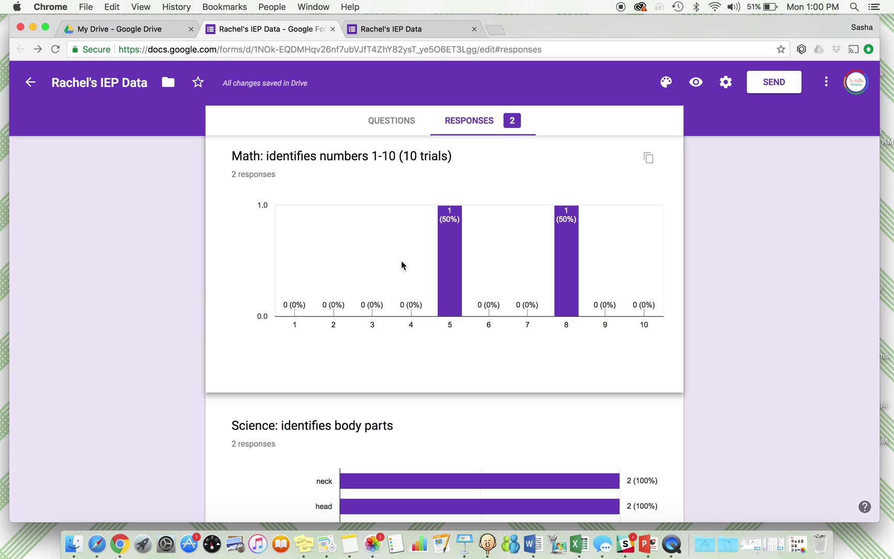
{"action": "scroll", "coordinate": [401, 261], "scroll_direction": "down", "scroll_amount": 7}
{"action": "scroll", "coordinate": [401, 261], "scroll_direction": "up", "scroll_amount": 3}
{"action": "scroll", "coordinate": [401, 262], "scroll_direction": "down", "scroll_amount": 1}
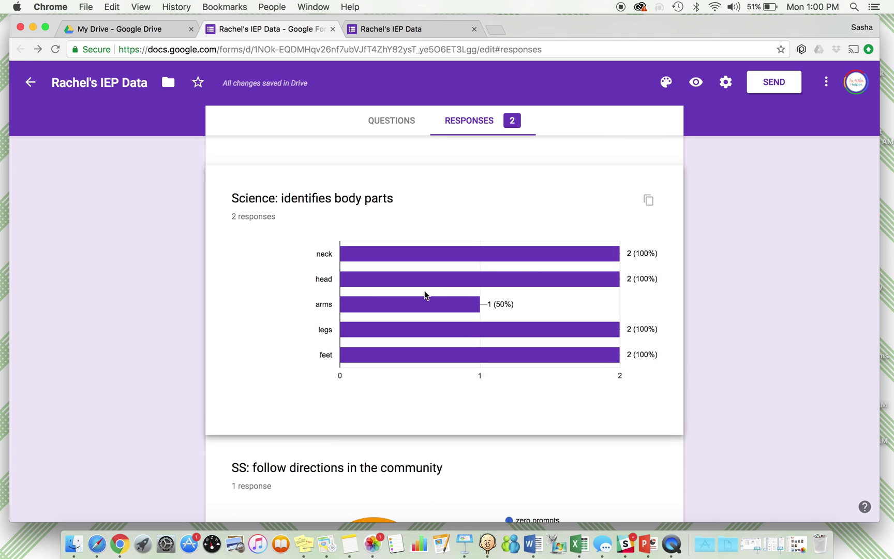
{"action": "scroll", "coordinate": [463, 324], "scroll_direction": "down", "scroll_amount": 4}
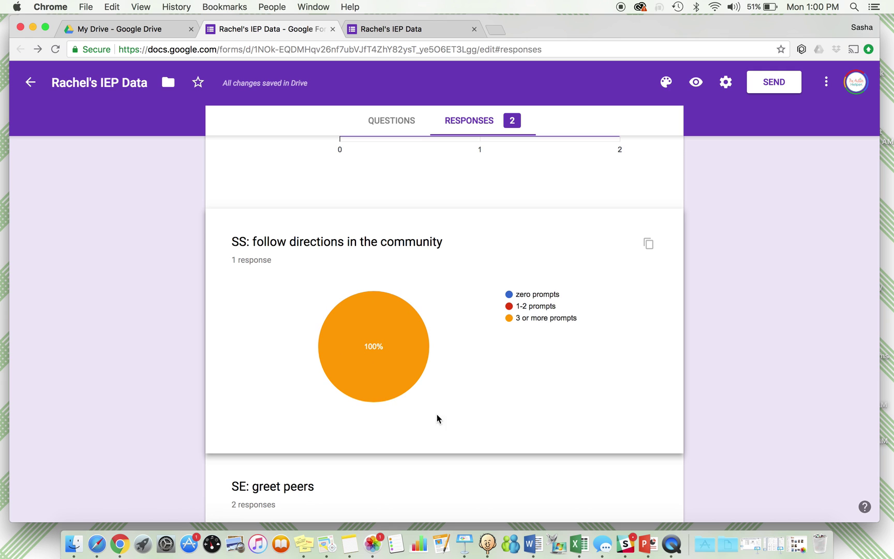
{"action": "scroll", "coordinate": [413, 403], "scroll_direction": "down", "scroll_amount": 6}
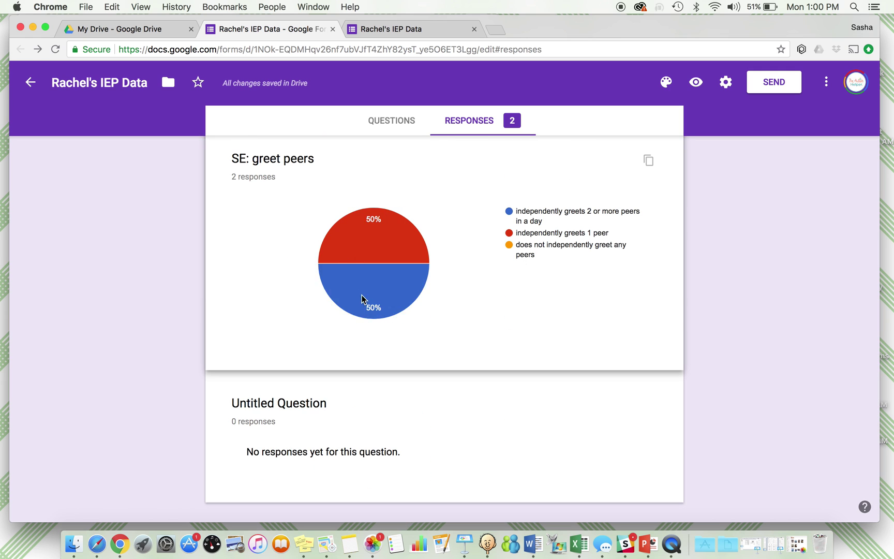
{"action": "scroll", "coordinate": [360, 304], "scroll_direction": "up", "scroll_amount": 10}
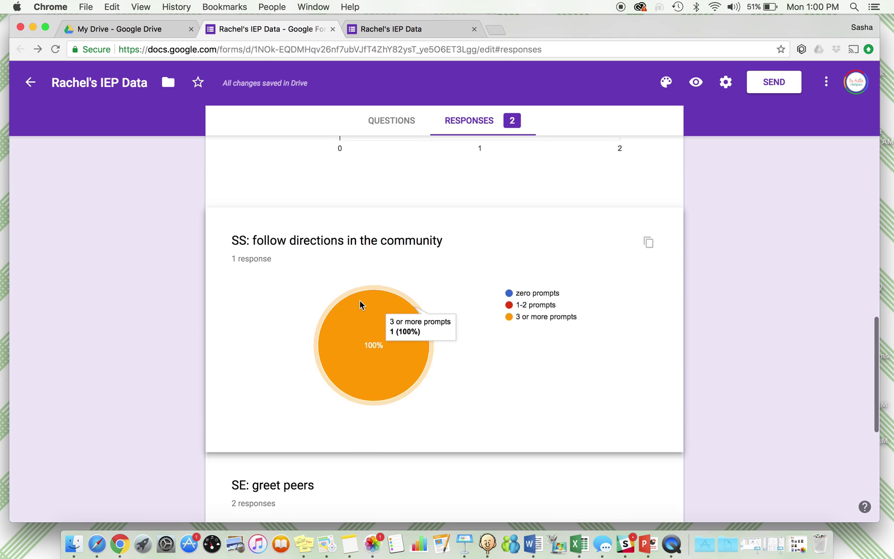
{"action": "scroll", "coordinate": [360, 301], "scroll_direction": "up", "scroll_amount": 7}
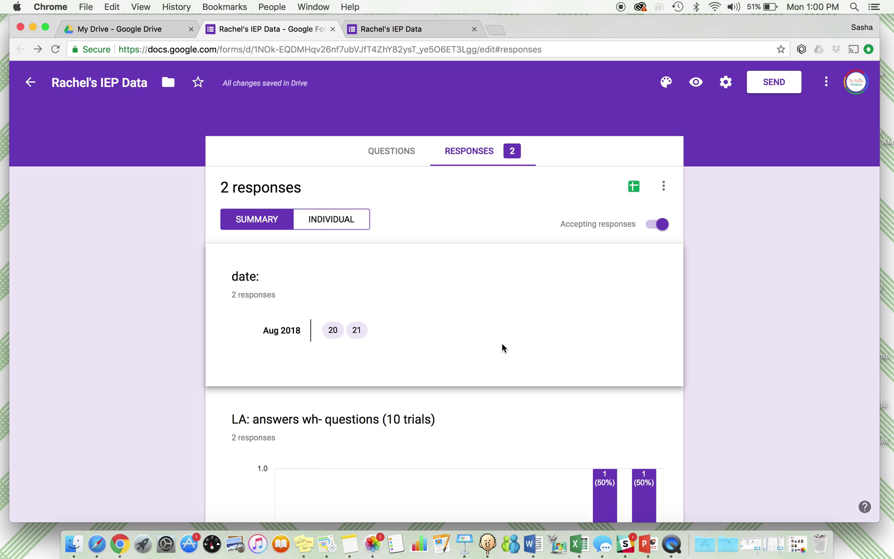
{"action": "scroll", "coordinate": [613, 266], "scroll_direction": "up", "scroll_amount": 2}
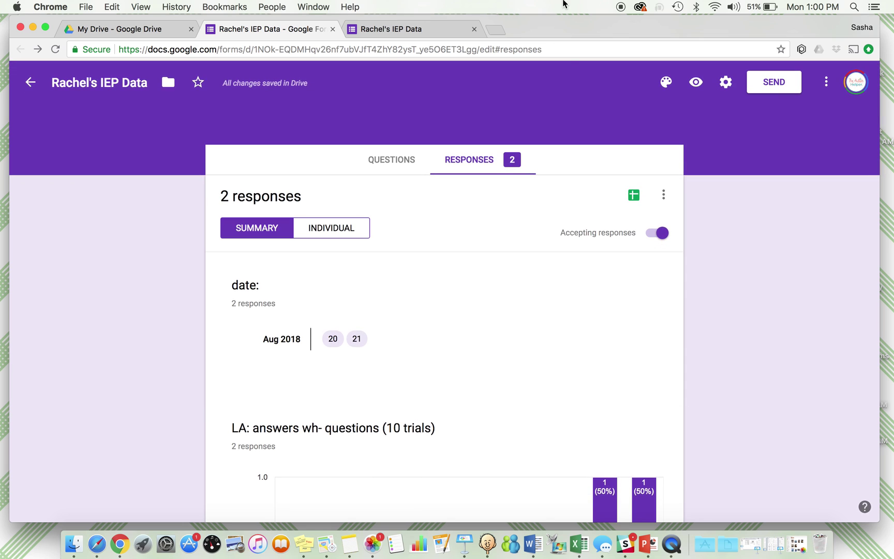